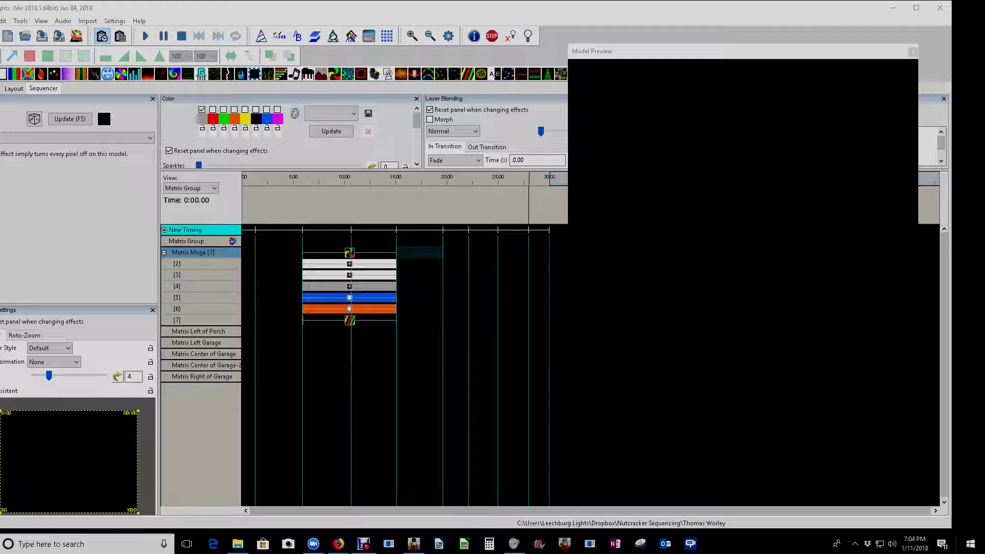
# Open the effect presets from an empty Matrix Mega cell and enlarge the presets window to show more entries and their full names
pyautogui.click(418, 309)
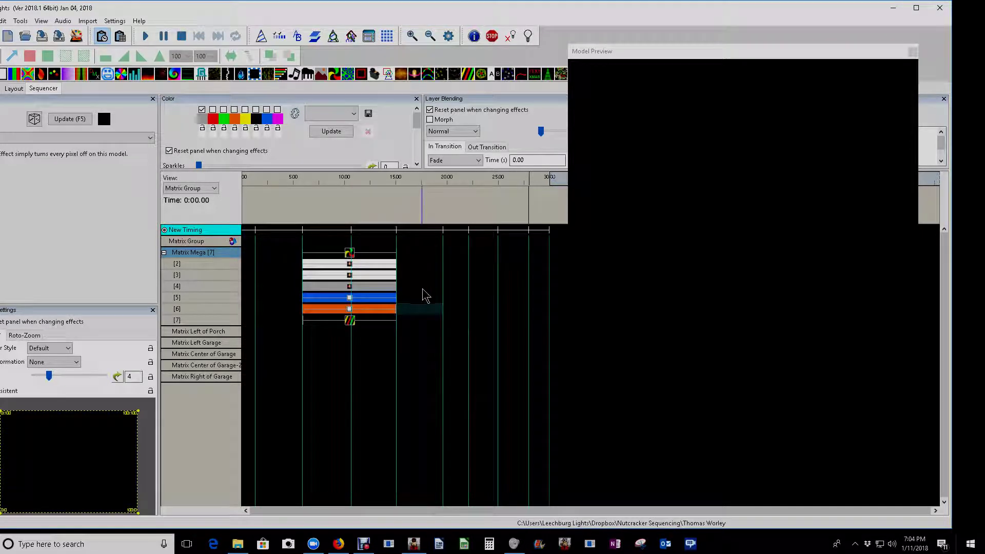
pyautogui.click(419, 254)
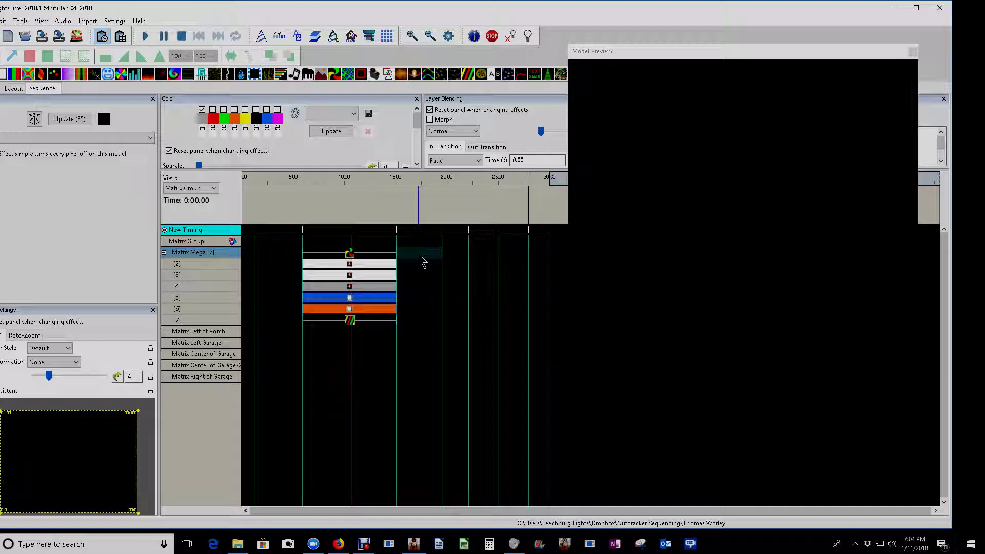
pyautogui.rightClick(421, 289)
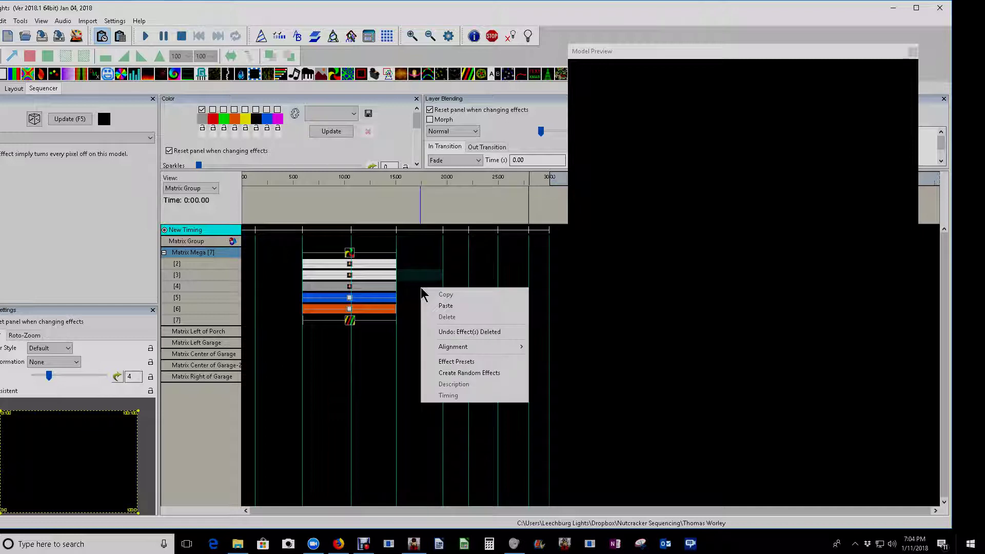
pyautogui.click(444, 362)
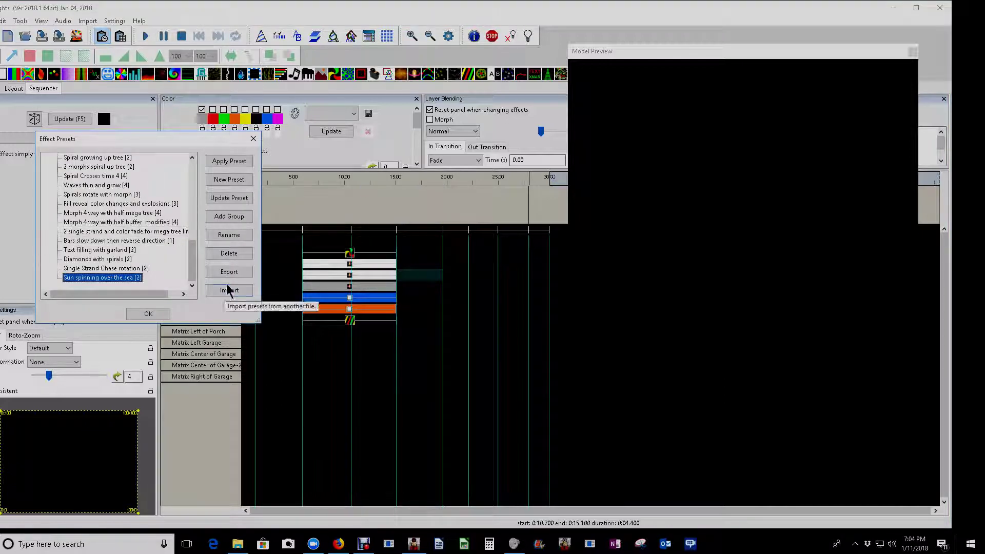
pyautogui.moveTo(257, 323); pyautogui.dragTo(257, 441)
pyautogui.moveTo(199, 319); pyautogui.dragTo(166, 332)
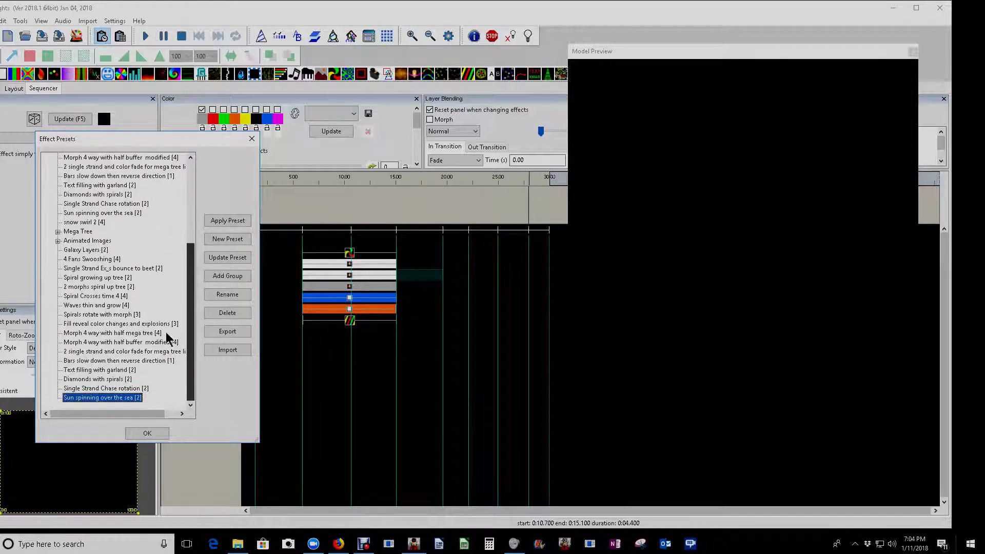
pyautogui.moveTo(260, 253); pyautogui.dragTo(281, 253)
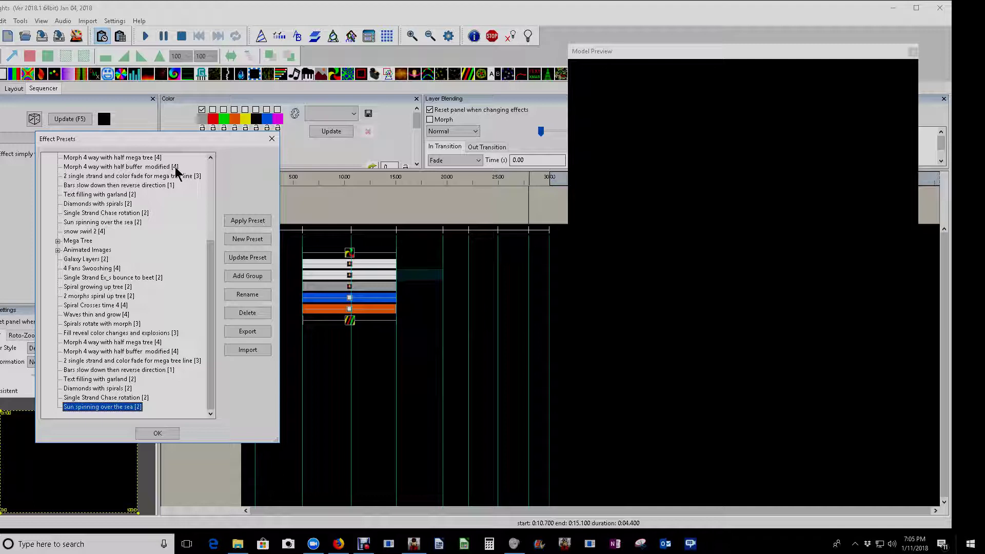
# Apply the Text filling with garland preset to Matrix Mega's first layer at 19.65 s, and delete the effects it placed
pyautogui.click(495, 216)
pyautogui.click(447, 254)
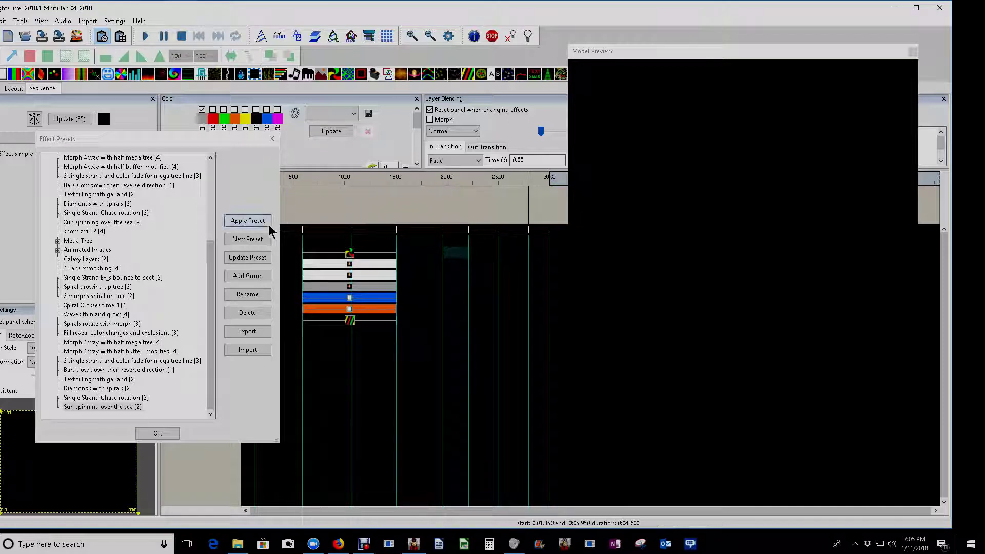
pyautogui.click(85, 195)
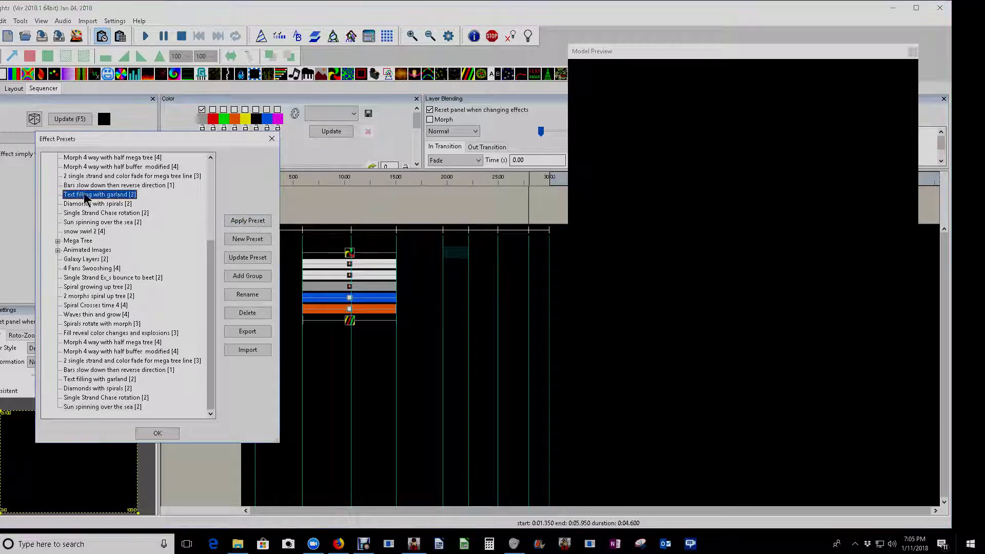
pyautogui.click(243, 223)
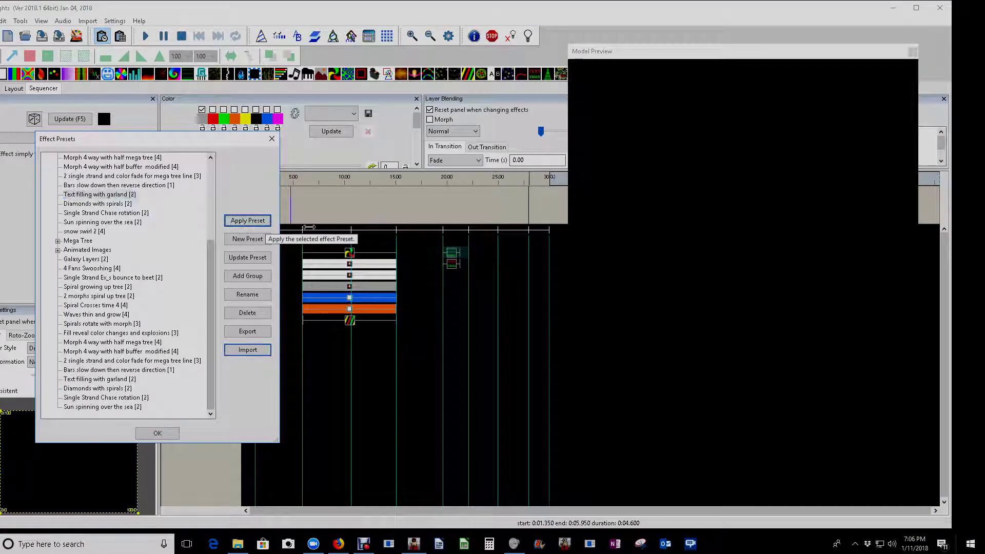
pyautogui.click(458, 251)
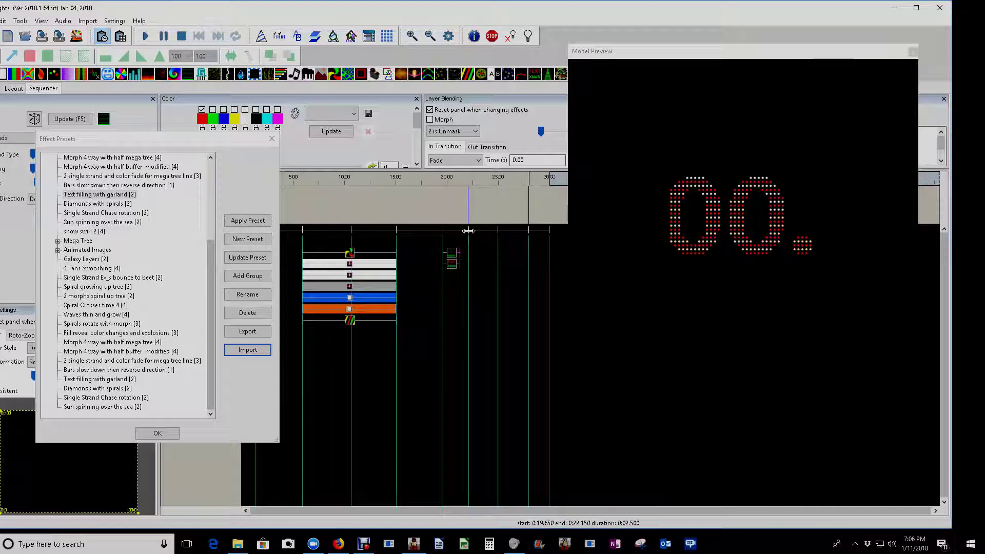
pyautogui.click(452, 264)
pyautogui.press('Delete')
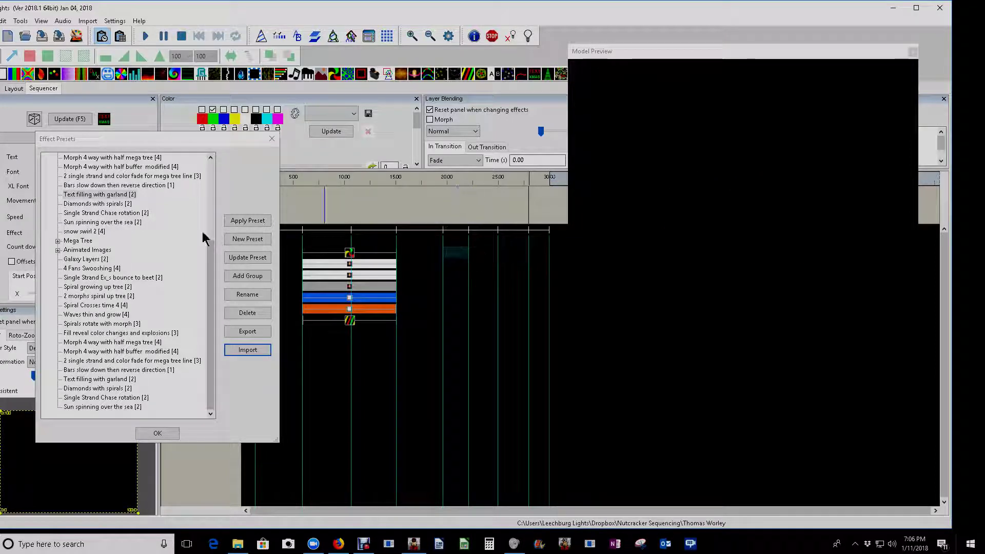
# Reapply the Text filling with garland preset to the same Matrix Mega cell, and remove its two effects again
pyautogui.doubleClick(90, 199)
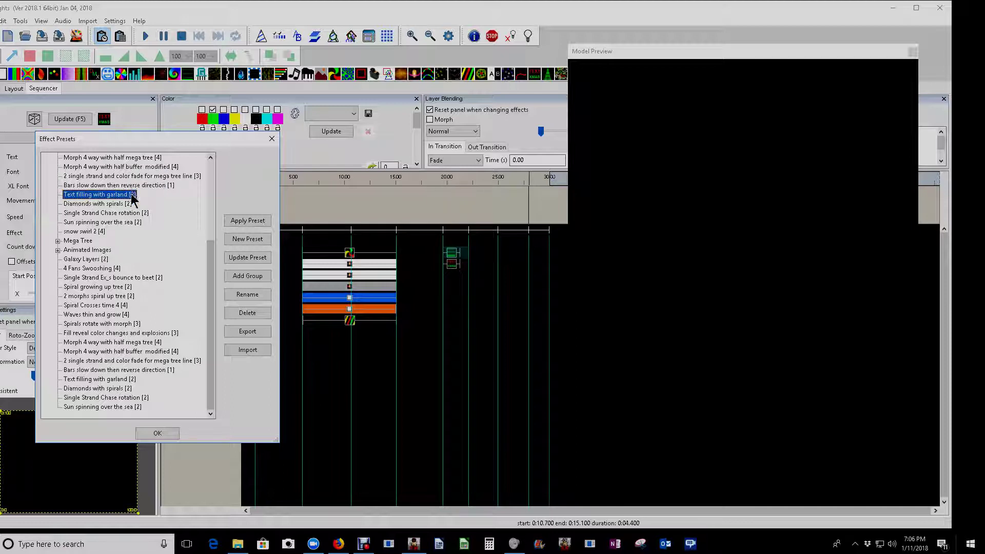
pyautogui.moveTo(130, 196); pyautogui.dragTo(404, 163)
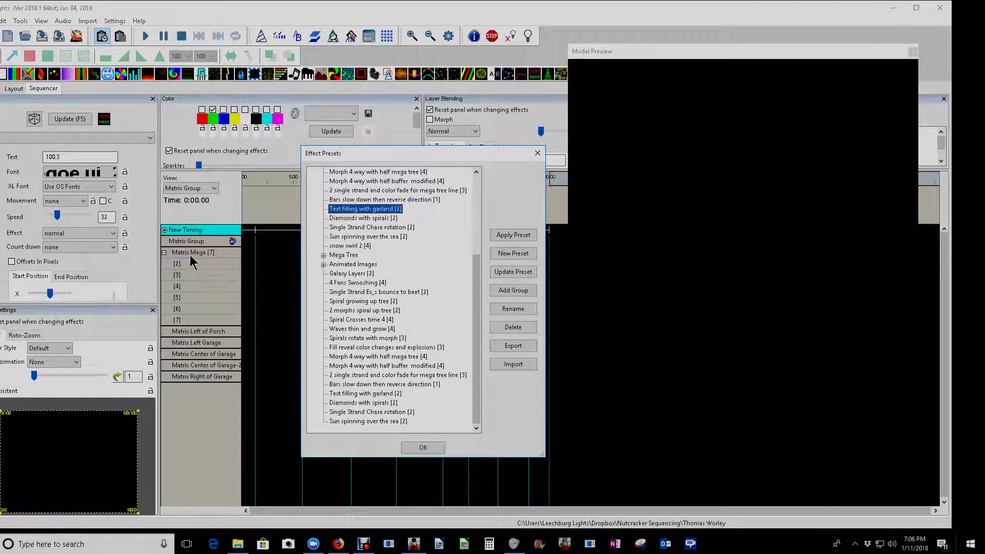
pyautogui.moveTo(430, 152); pyautogui.dragTo(159, 90)
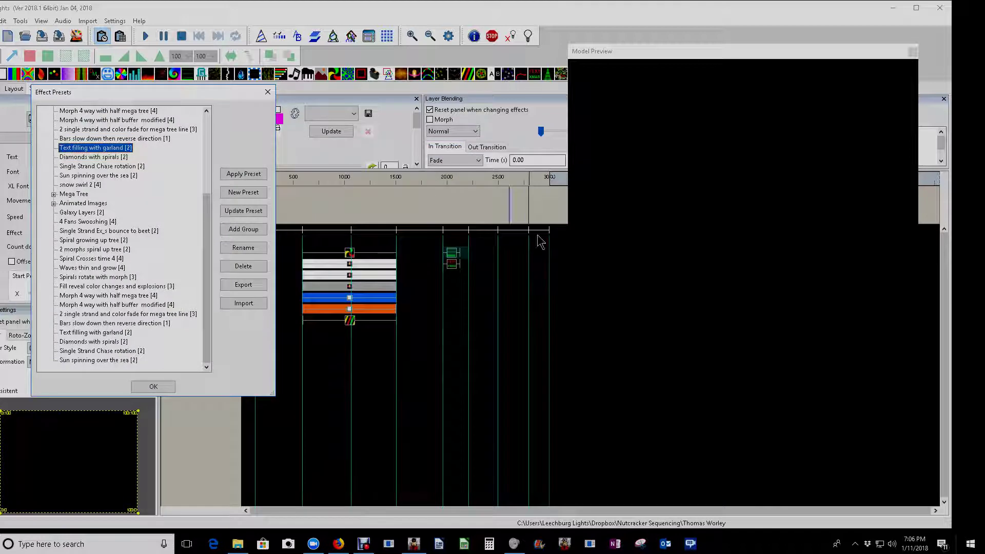
pyautogui.click(456, 264)
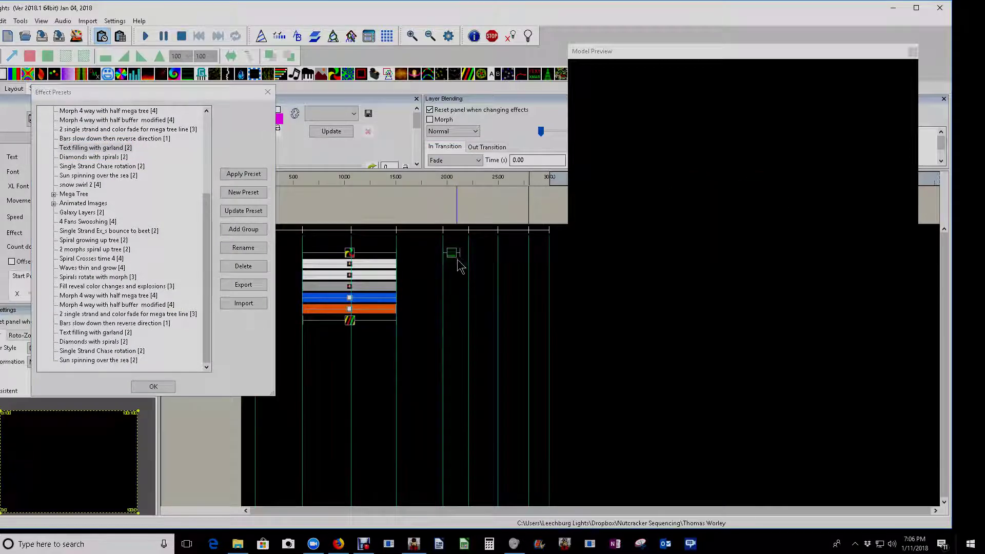
pyautogui.click(451, 254)
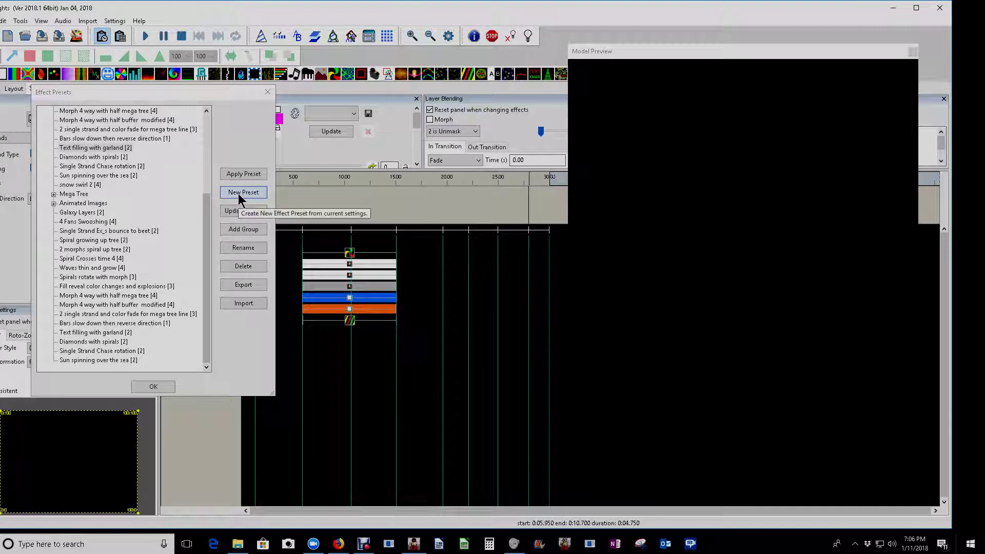
# Save the effects on all seven Matrix Mega layers as a new preset named Ocean in the Animated Images group
pyautogui.click(421, 321)
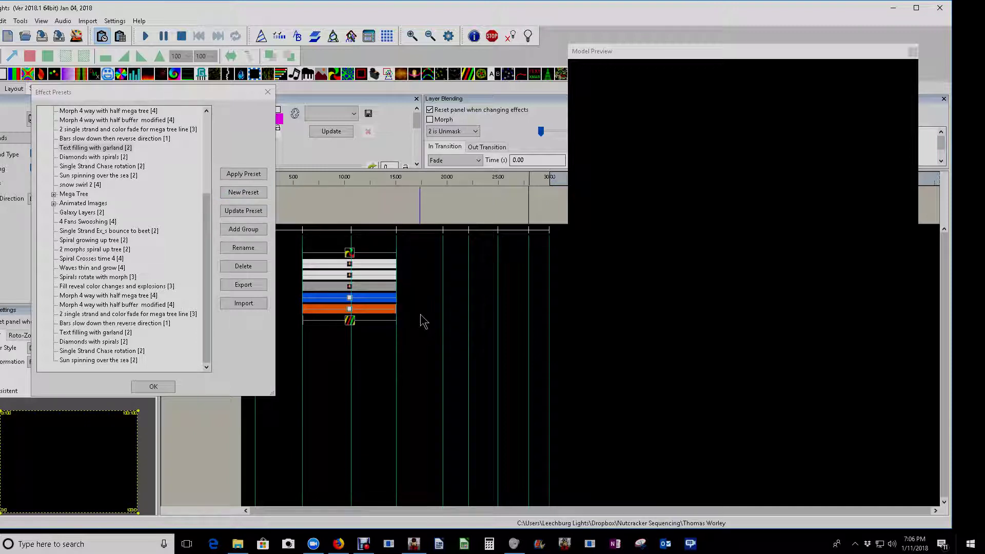
pyautogui.moveTo(420, 321)
pyautogui.mouseDown()
pyautogui.moveTo(358, 289)
pyautogui.moveTo(336, 253)
pyautogui.mouseUp()
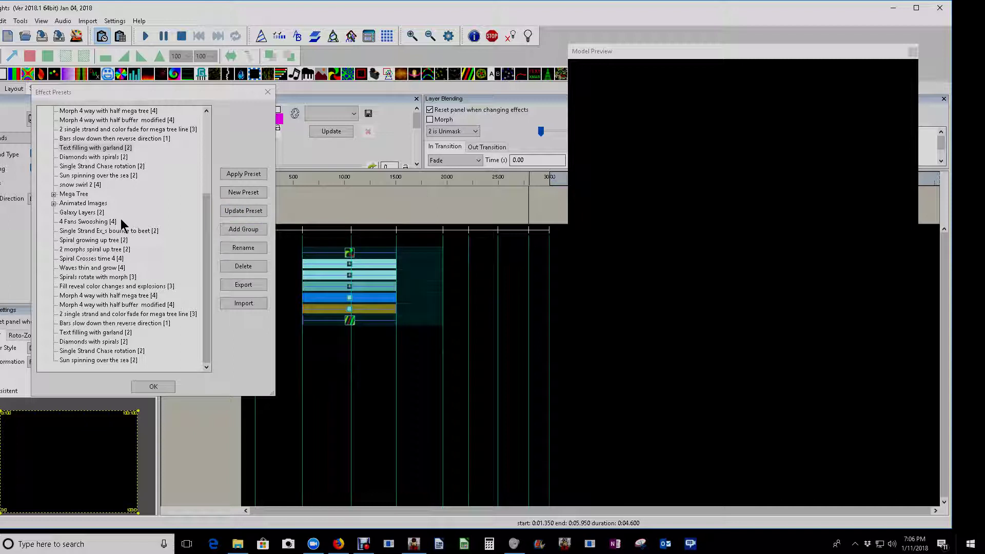
pyautogui.click(72, 359)
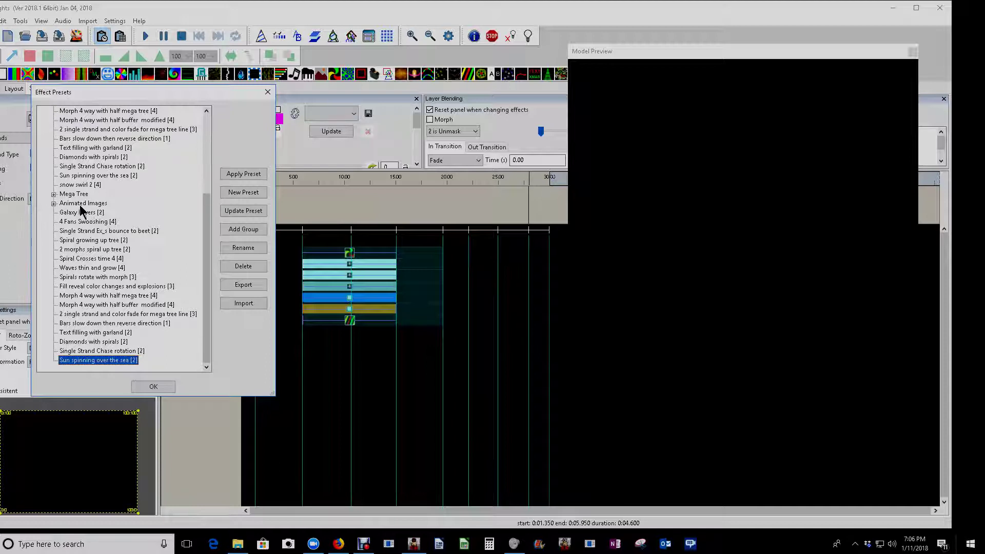
pyautogui.click(241, 172)
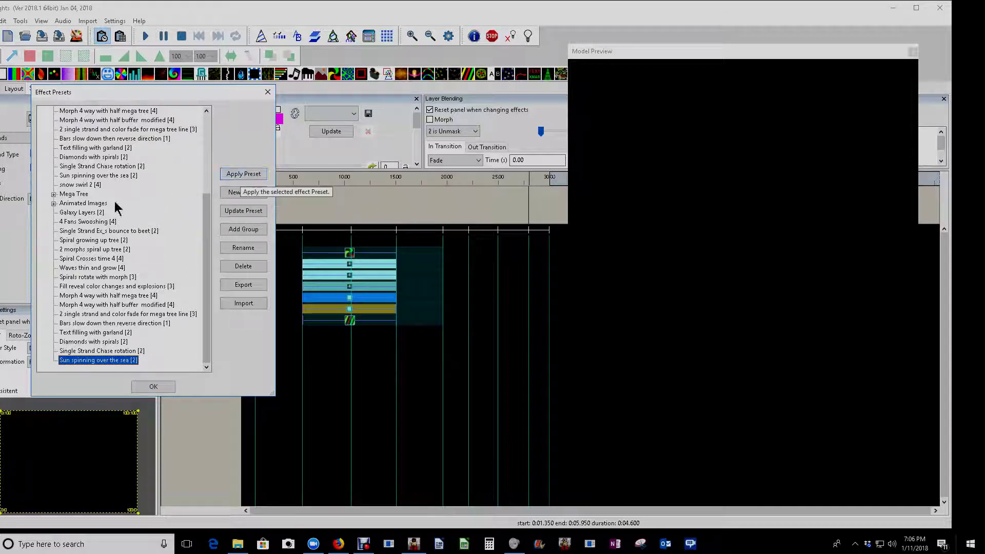
pyautogui.click(54, 203)
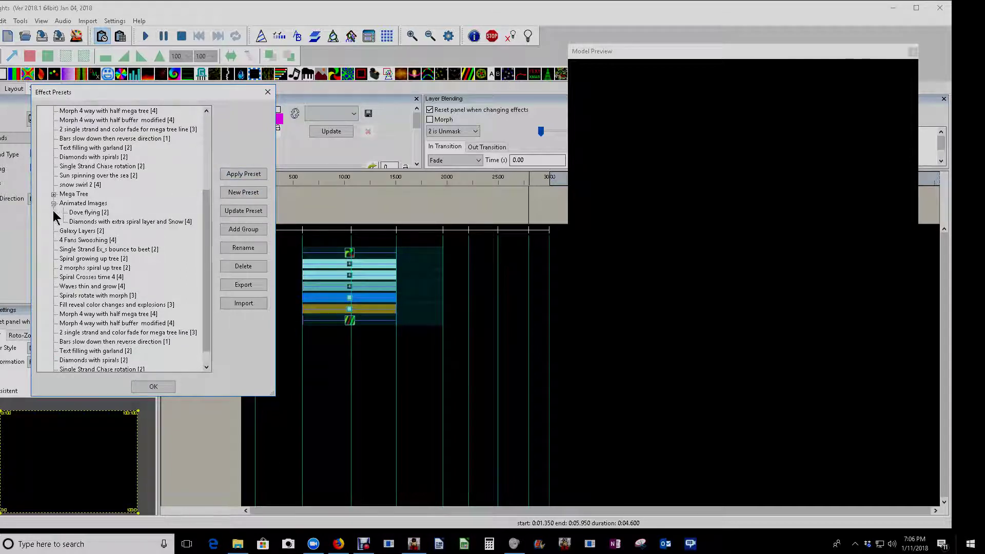
pyautogui.click(53, 203)
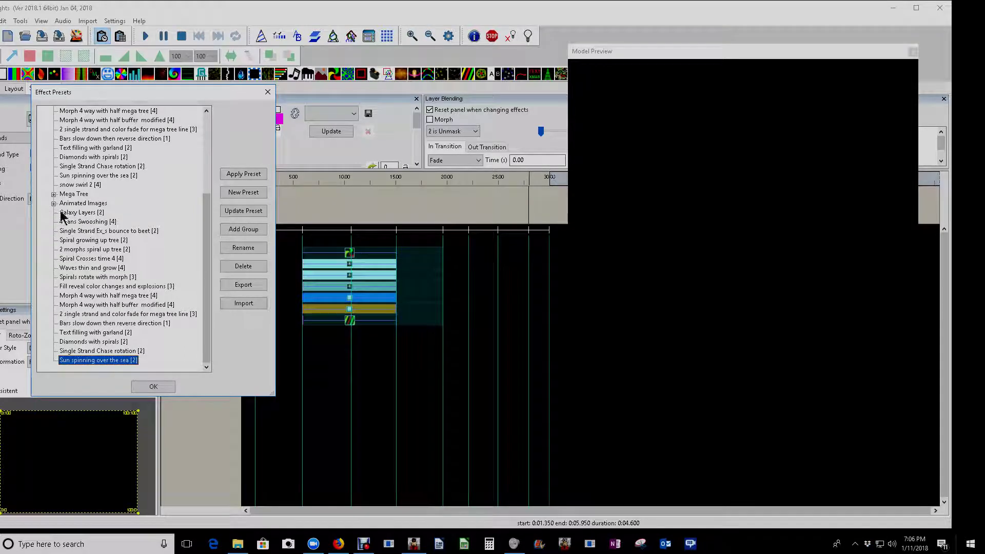
pyautogui.click(54, 204)
pyautogui.click(89, 222)
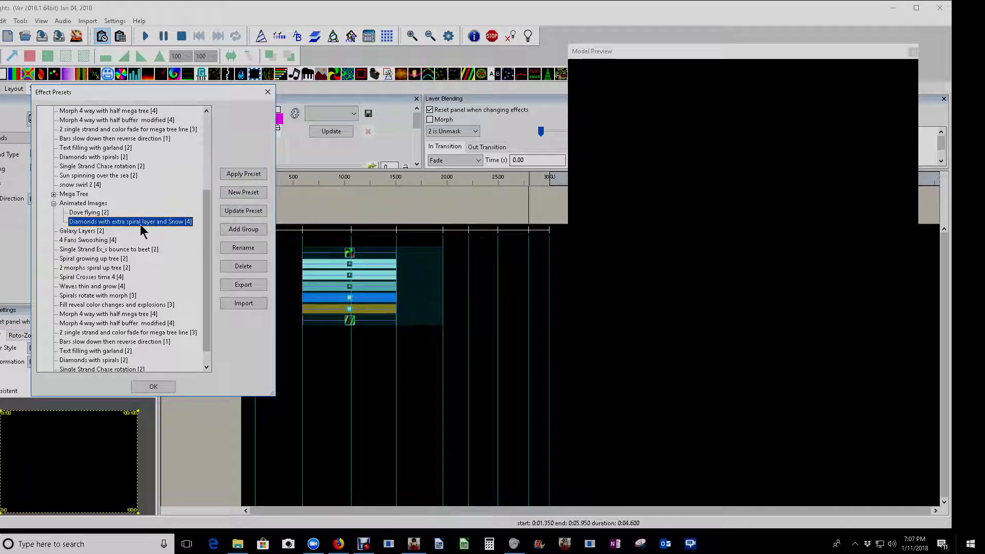
pyautogui.click(241, 193)
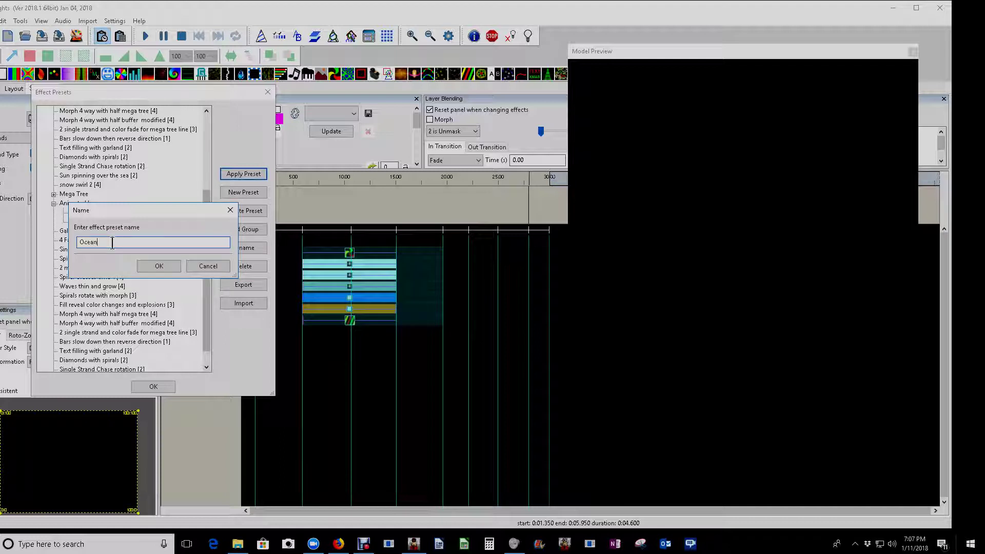
pyautogui.click(145, 266)
pyautogui.click(88, 232)
# Check the Ocean preset's layer count against the Matrix Mega rows and clear the effect selection
pyautogui.moveTo(213, 93); pyautogui.dragTo(615, 126)
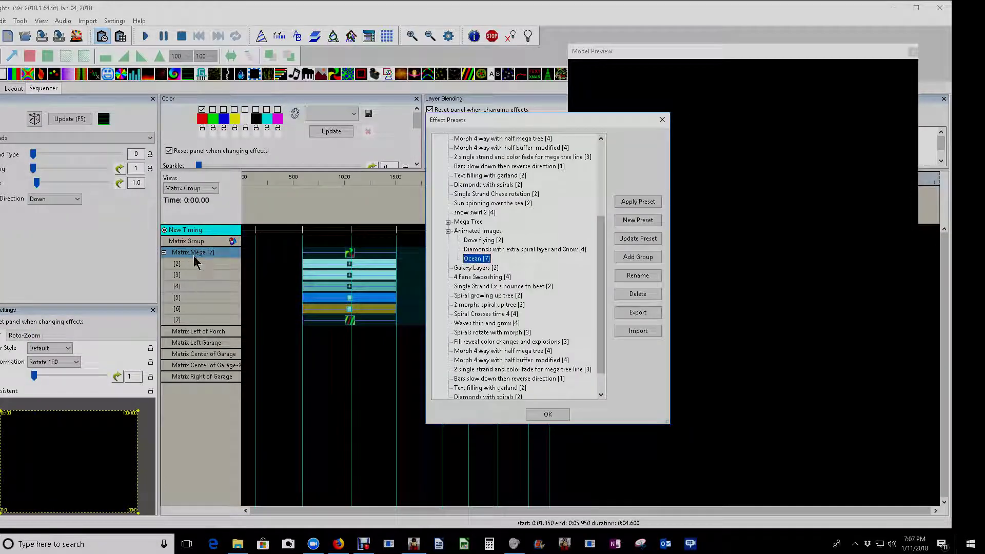
pyautogui.moveTo(495, 120); pyautogui.dragTo(134, 94)
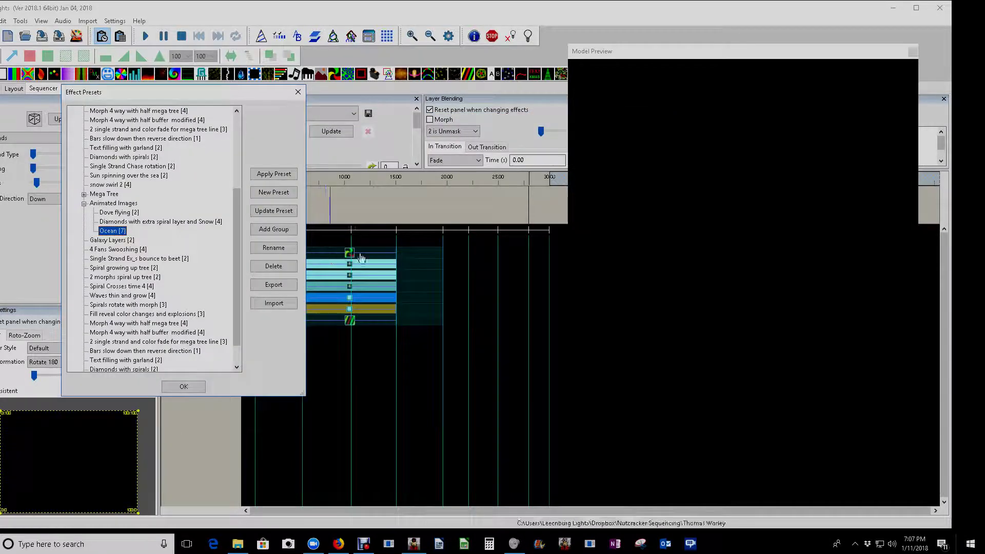
pyautogui.click(442, 266)
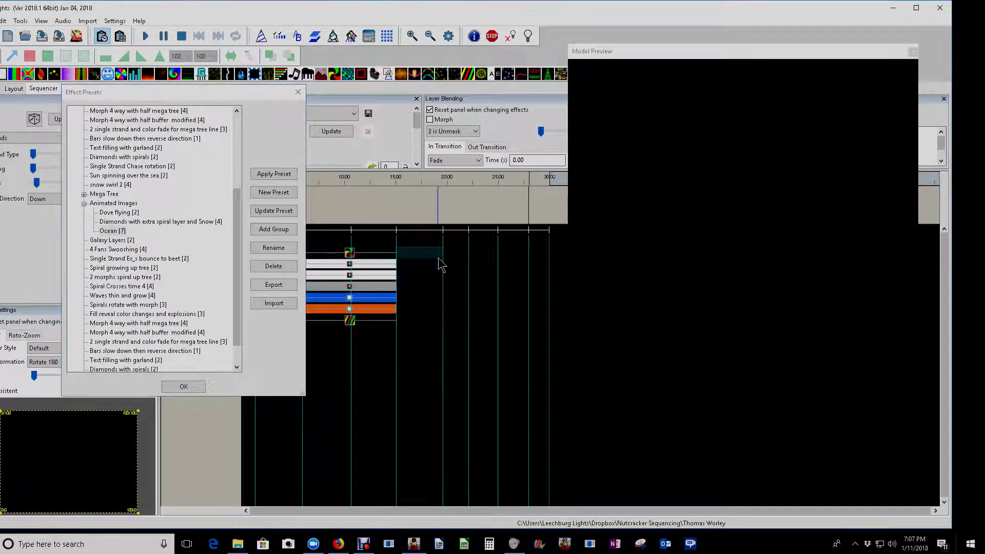
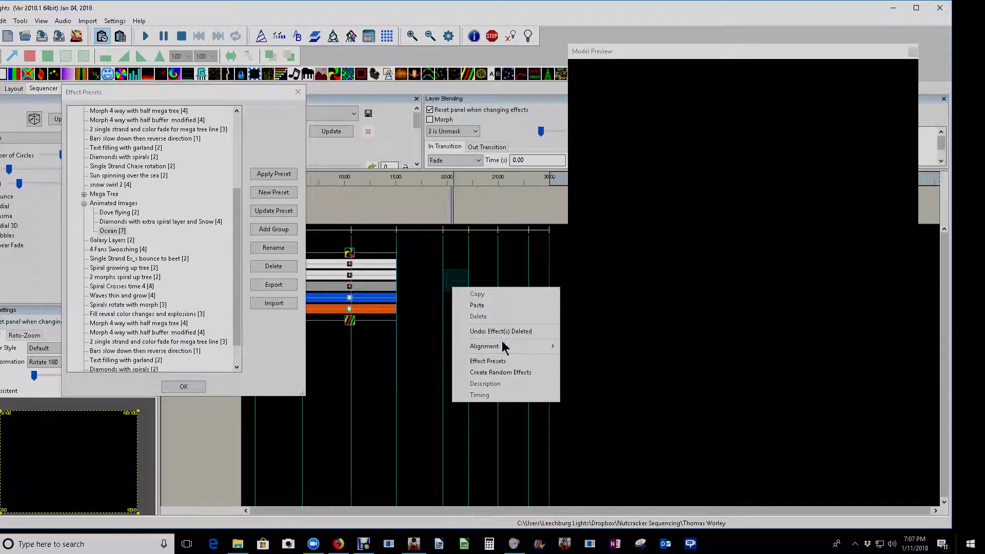
# Create random effects on Matrix Mega layers 3 and 4 in the cells from 19.65 to 22.15 s, and inspect them
pyautogui.click(503, 373)
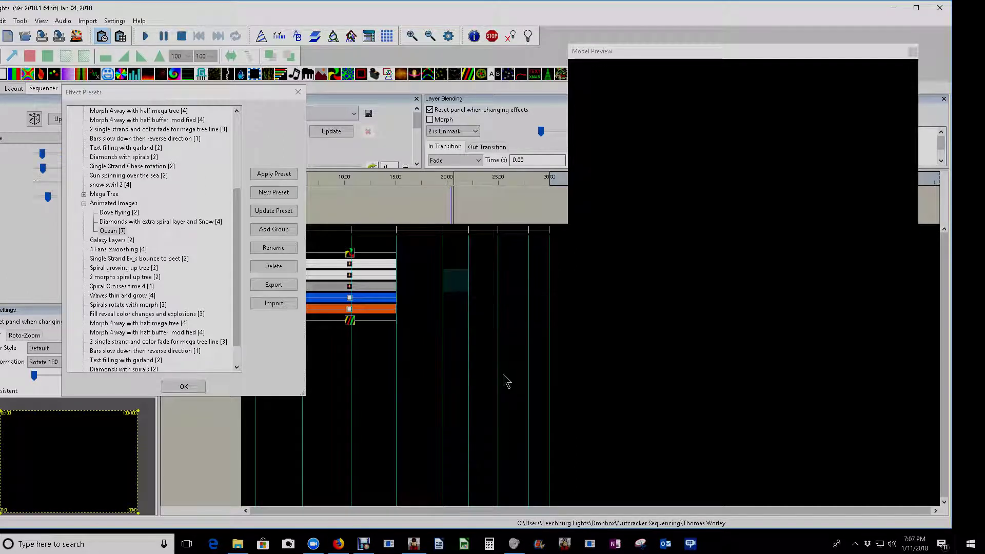
pyautogui.click(456, 287)
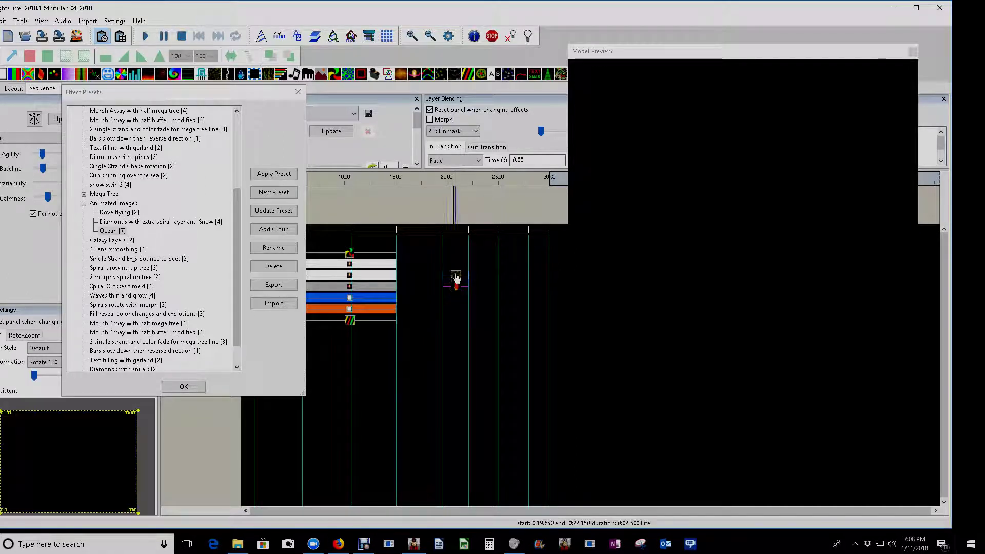
pyautogui.click(456, 291)
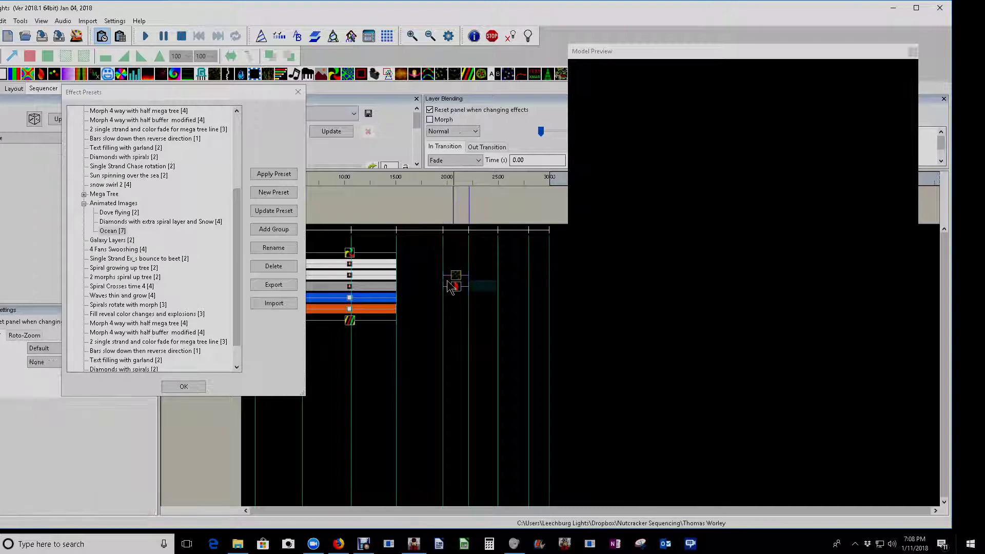
pyautogui.click(456, 287)
pyautogui.click(457, 278)
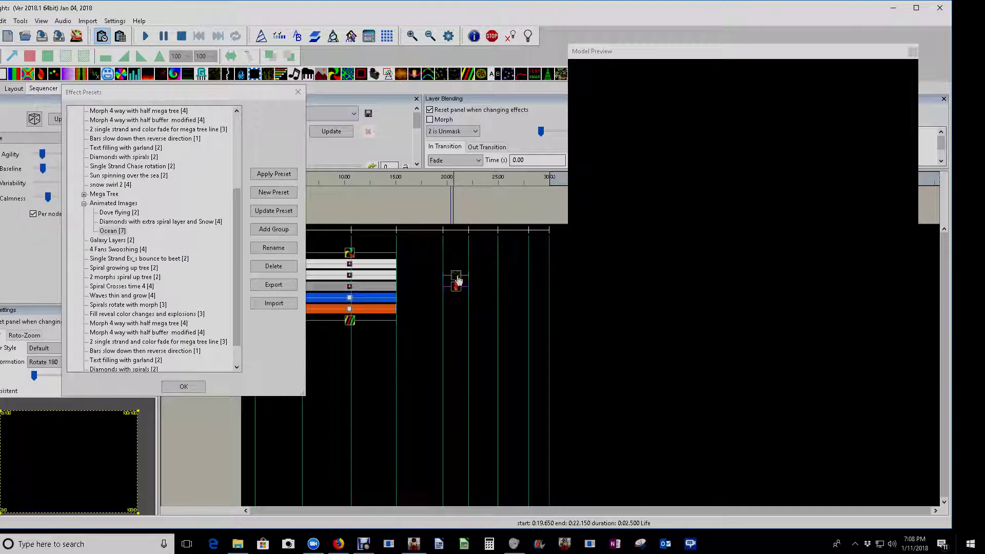
pyautogui.click(461, 300)
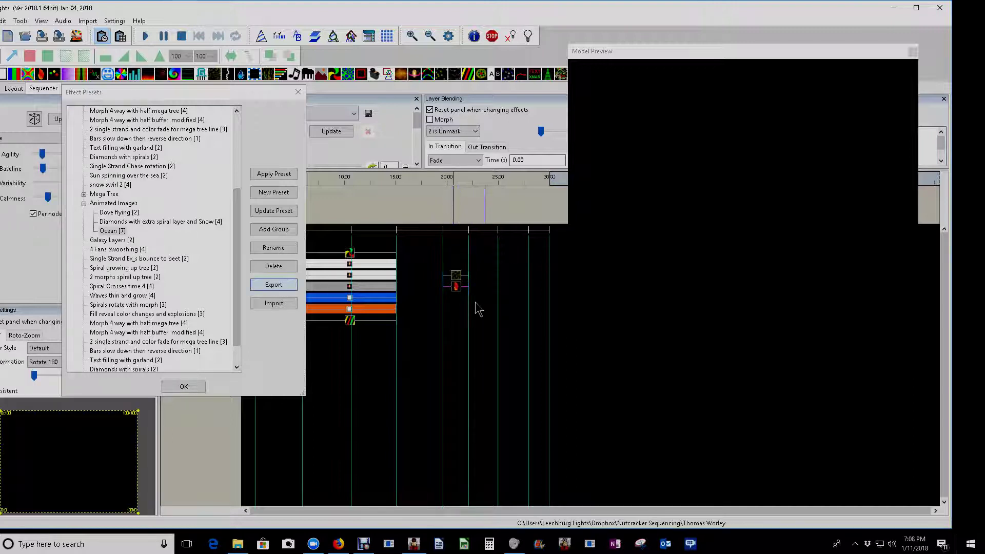
# Delete the two random effects on Matrix Mega layers 3 and 4 and select the empty layer 2 cell starting at 19.65 s
pyautogui.click(458, 277)
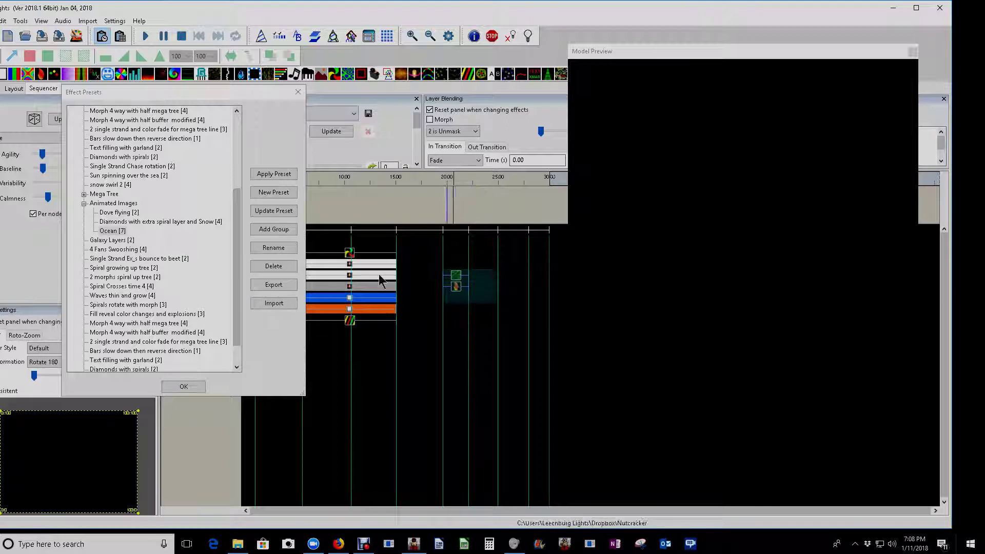
pyautogui.click(122, 258)
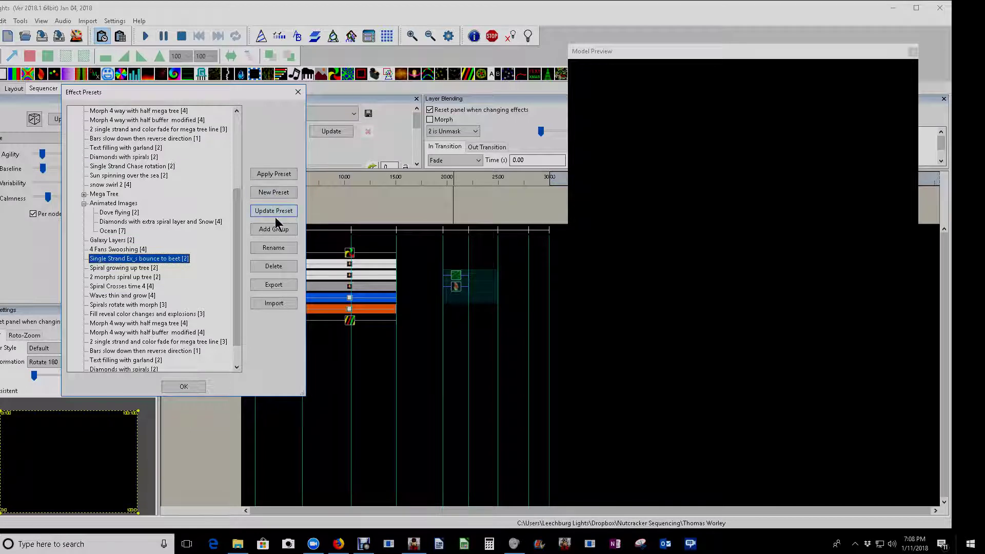
pyautogui.click(467, 252)
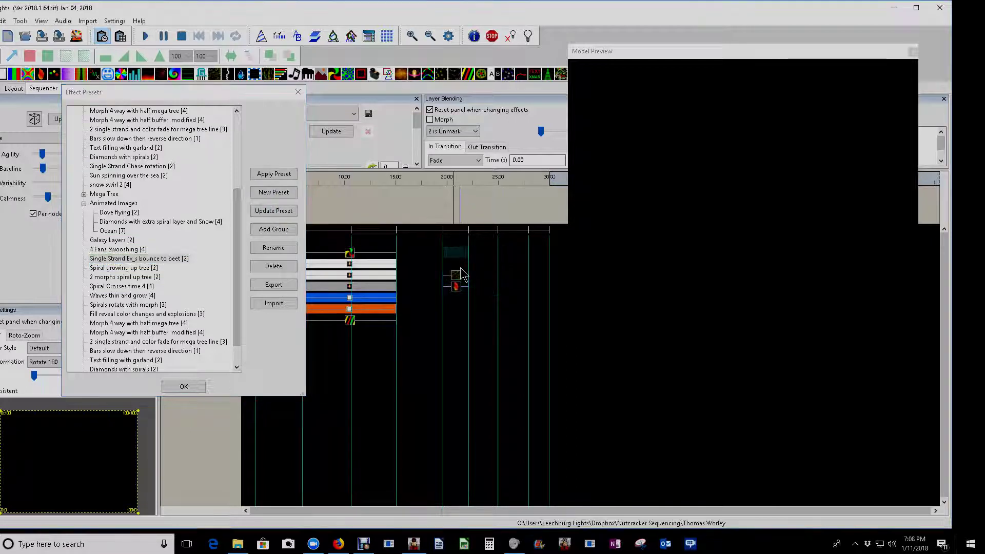
pyautogui.click(458, 285)
pyautogui.click(455, 264)
pyautogui.click(456, 264)
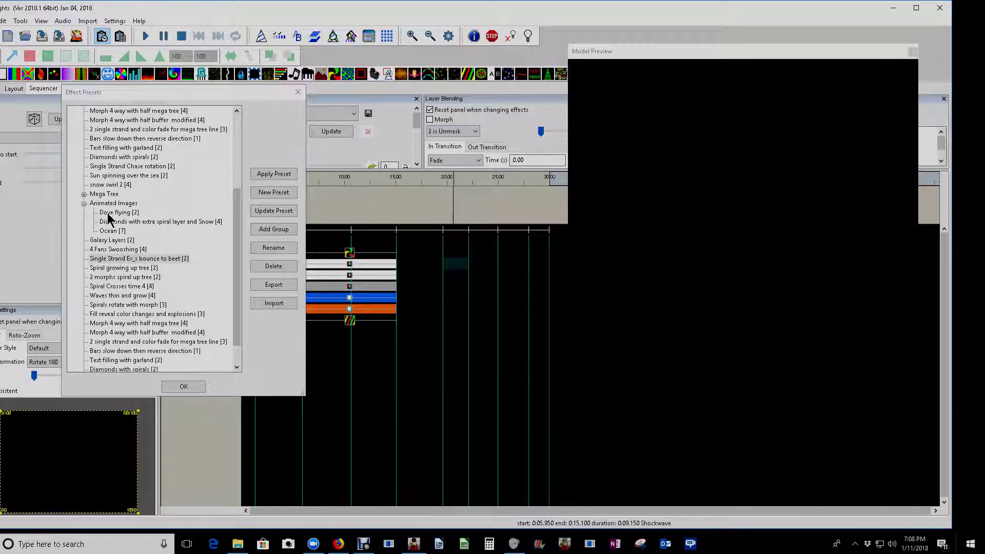
# Apply the 2 sweeps preset from the Mega Tree group to the selected layer 2 cell and set its first Morph effect's acceleration to -3
pyautogui.click(84, 195)
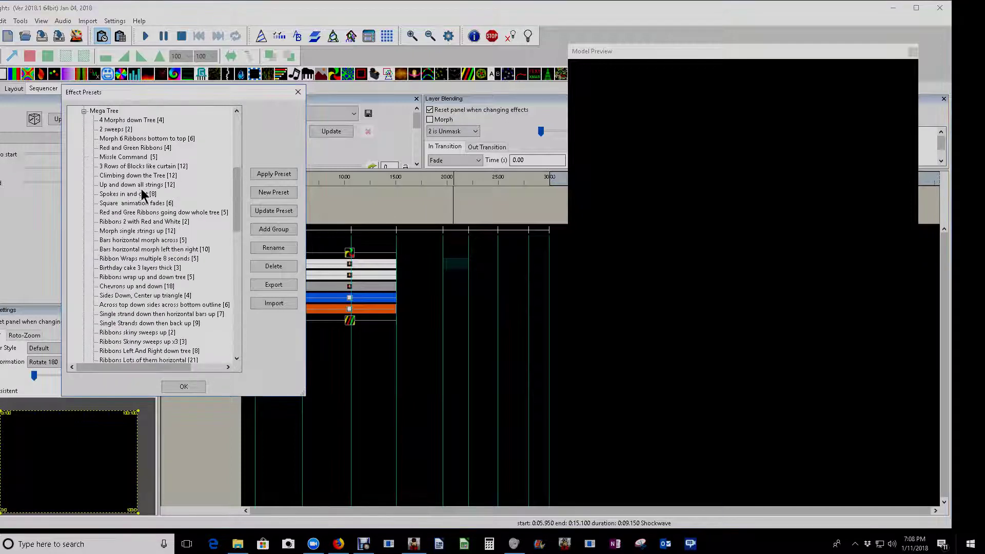
pyautogui.moveTo(108, 129); pyautogui.dragTo(451, 263)
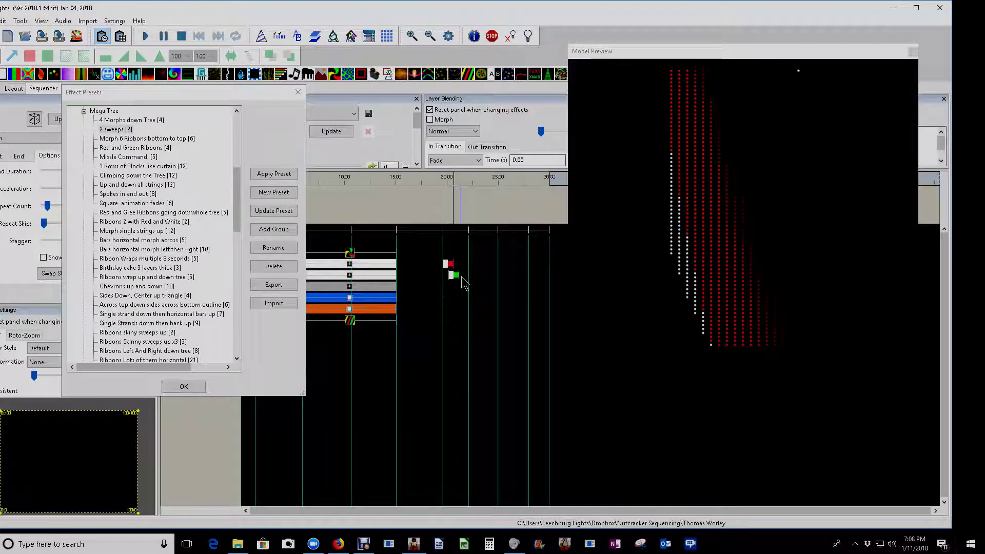
pyautogui.moveTo(143, 93); pyautogui.dragTo(254, 136)
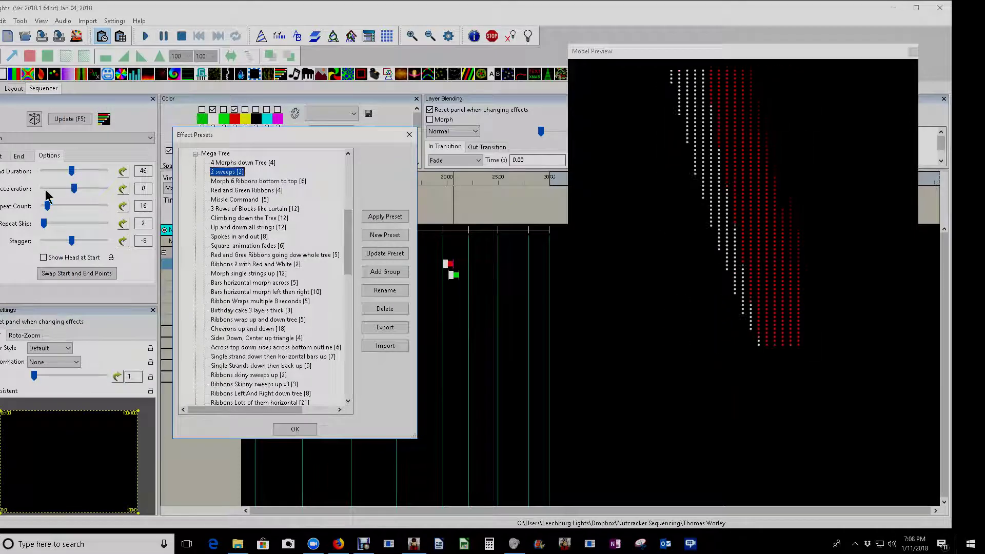
pyautogui.moveTo(74, 187); pyautogui.dragTo(64, 187)
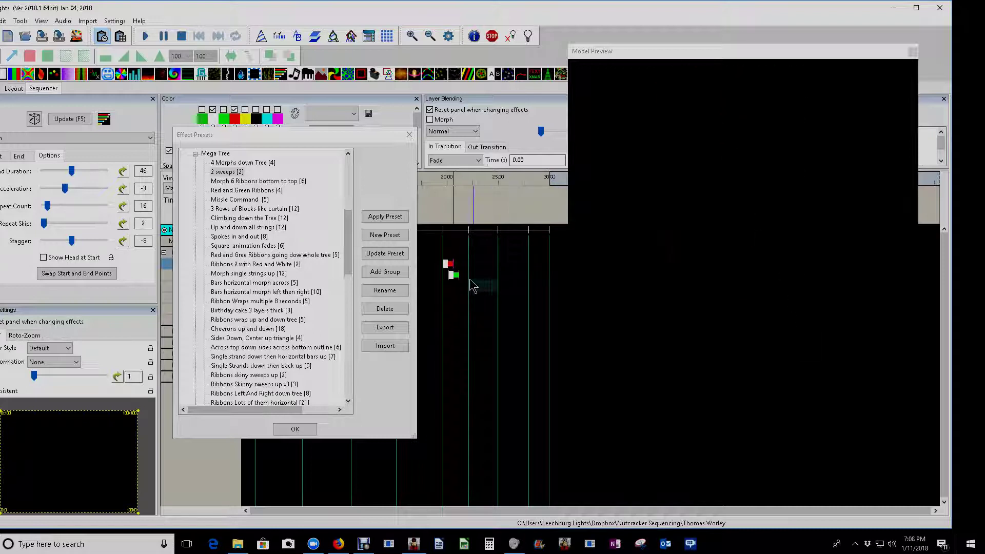
# Update the 2 sweeps preset from the two Morph effects selected on Matrix Mega layers 2 and 3
pyautogui.click(451, 271)
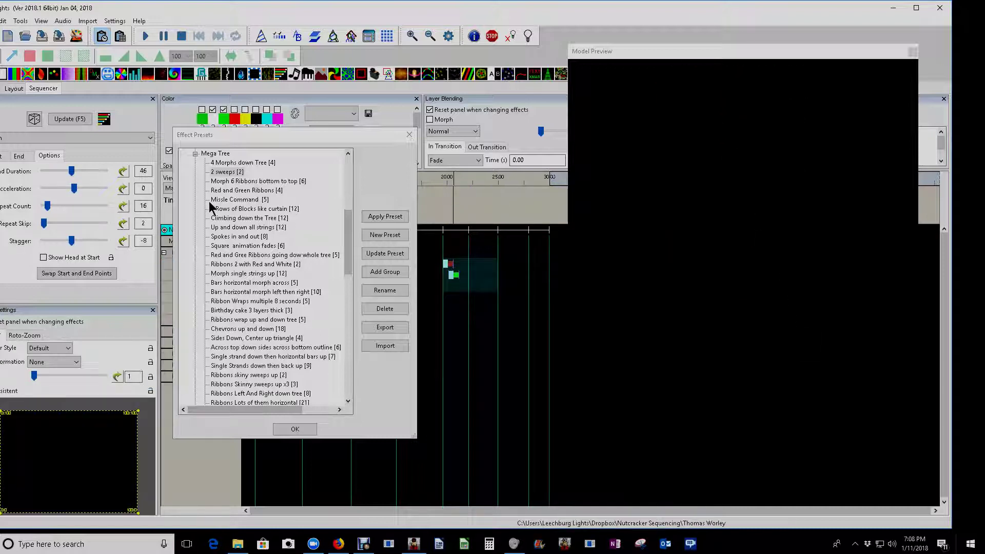
pyautogui.click(389, 256)
pyautogui.click(216, 173)
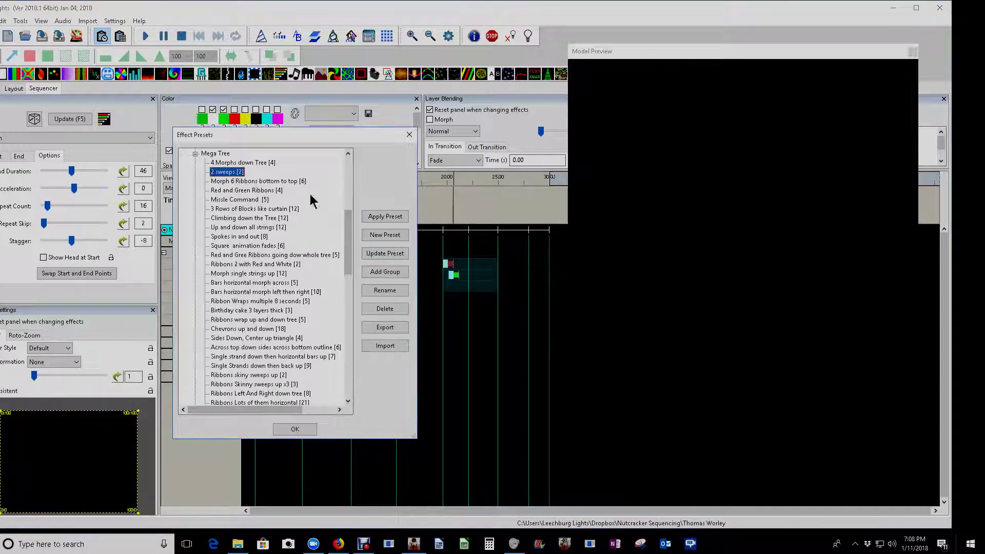
pyautogui.click(379, 255)
# Delete both Morph effects, reapply the updated 2 sweeps preset to the layer 2 cell, and inspect the layer 2 effect's settings
pyautogui.click(451, 272)
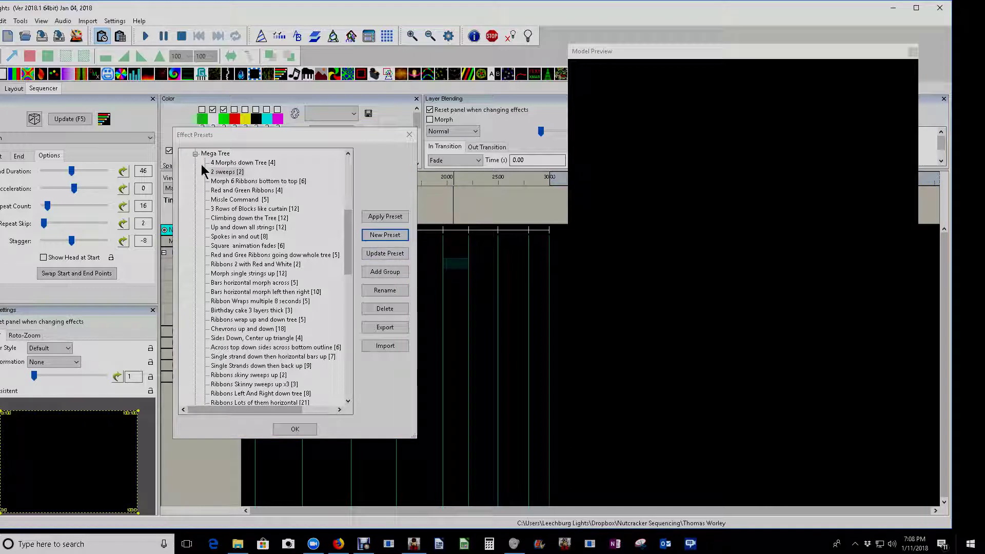
pyautogui.click(221, 172)
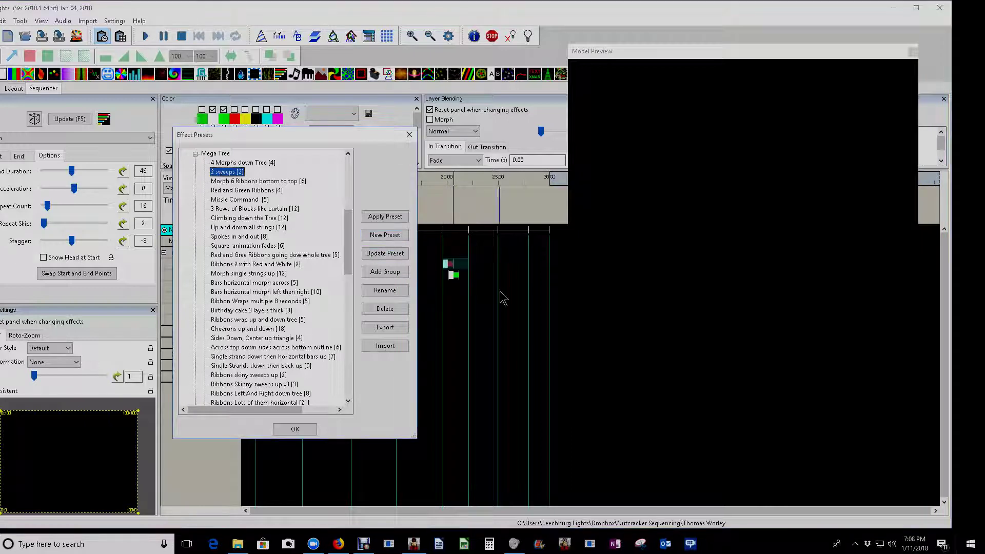
pyautogui.click(449, 266)
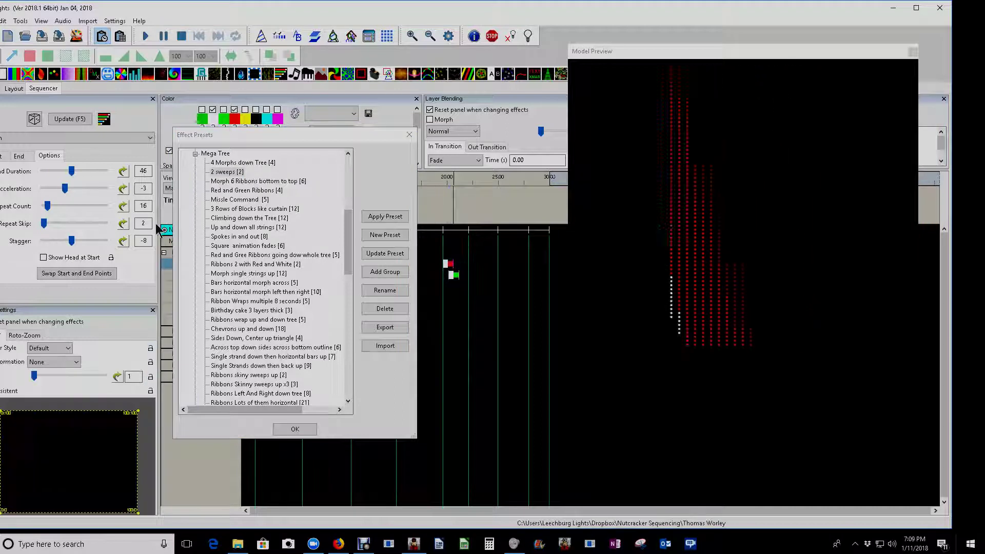
# Set the layer 2 Morph effect's acceleration to 0 and update the 2 sweeps preset from both selected effects
pyautogui.doubleClick(145, 189)
pyautogui.write('0')
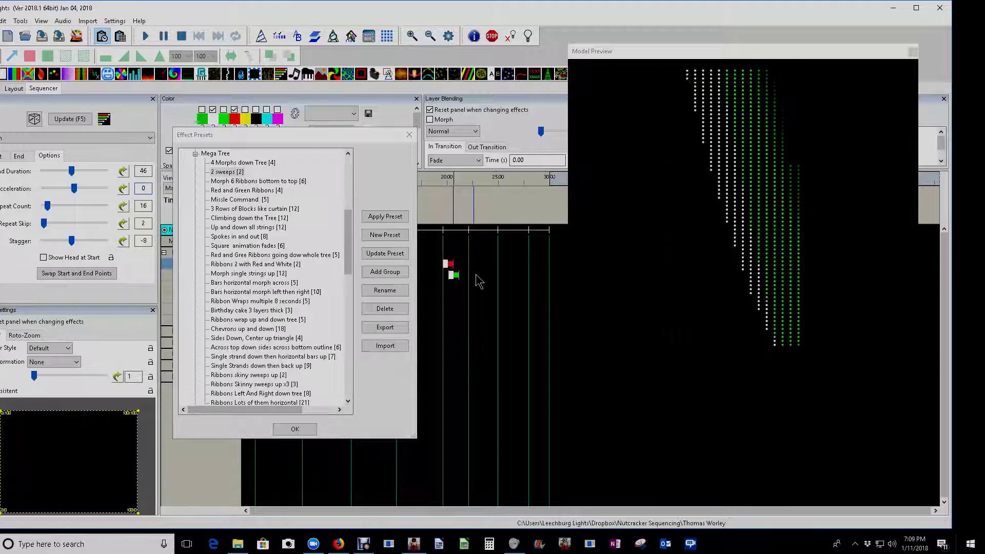
pyautogui.click(450, 272)
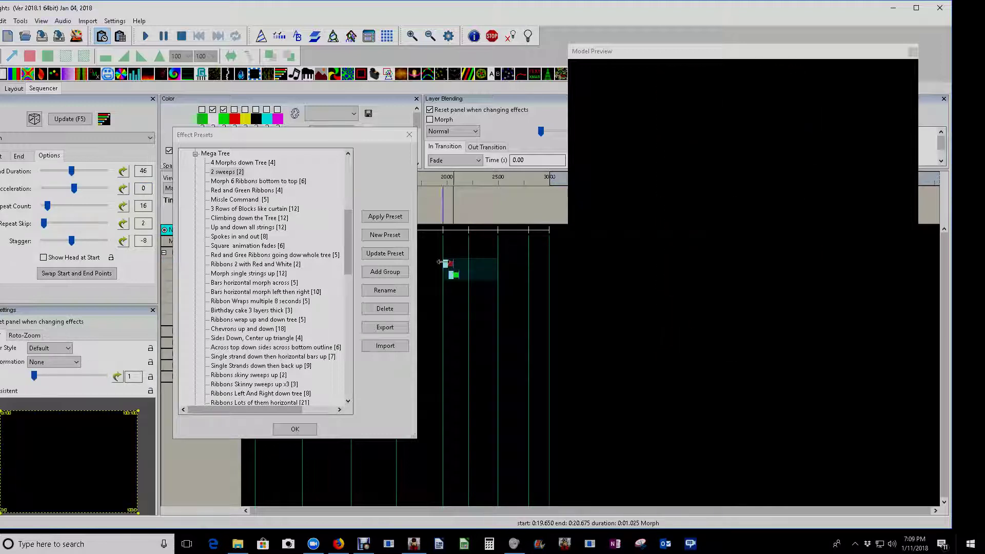
pyautogui.click(385, 253)
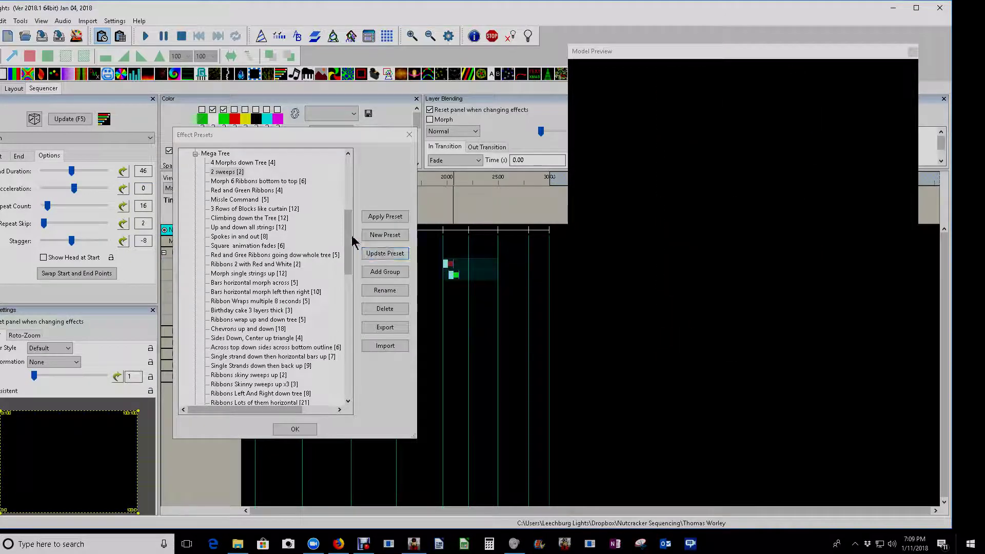
pyautogui.click(232, 171)
pyautogui.click(381, 254)
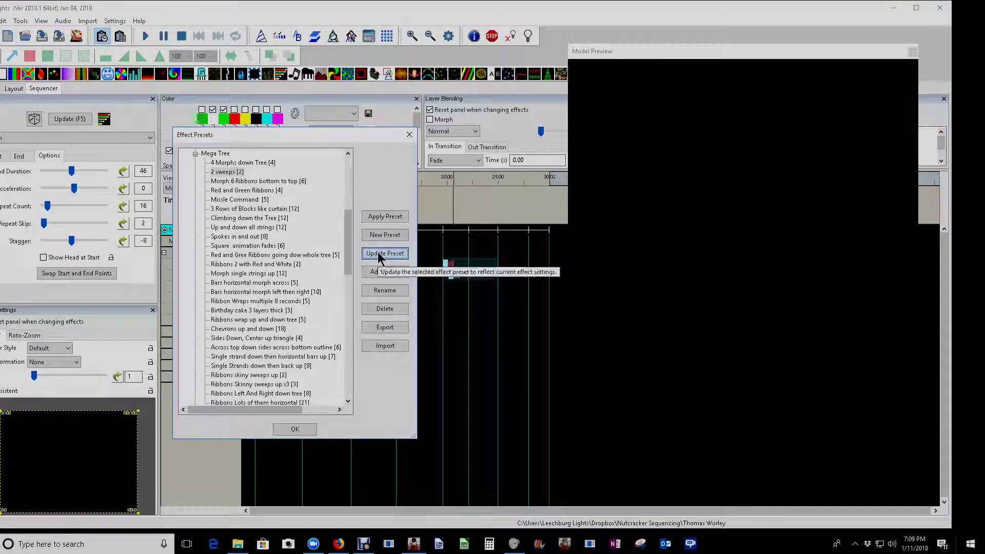
# Replace the two Morph effects by reapplying the 2 sweeps preset to the layer 2 cell, and delete the resulting effects again
pyautogui.click(451, 275)
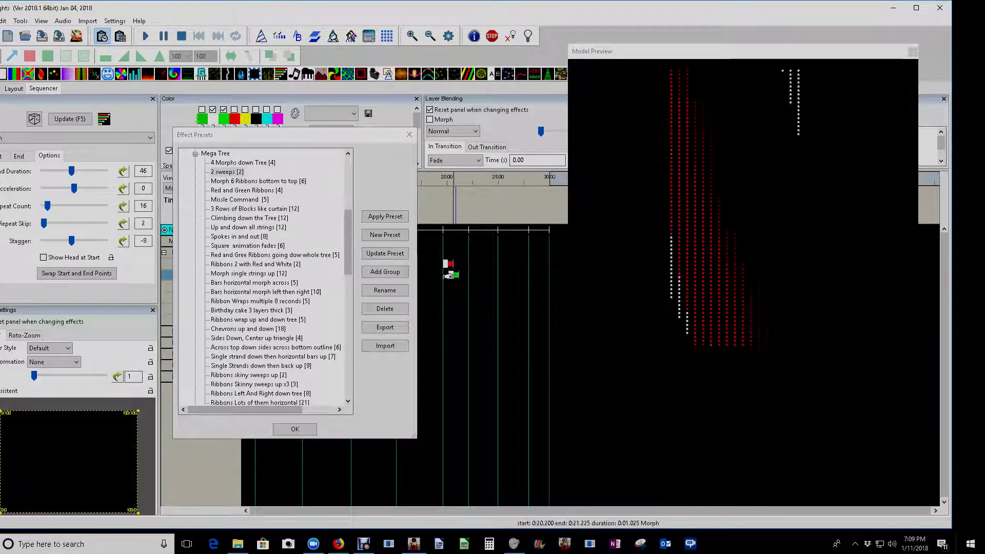
pyautogui.click(446, 265)
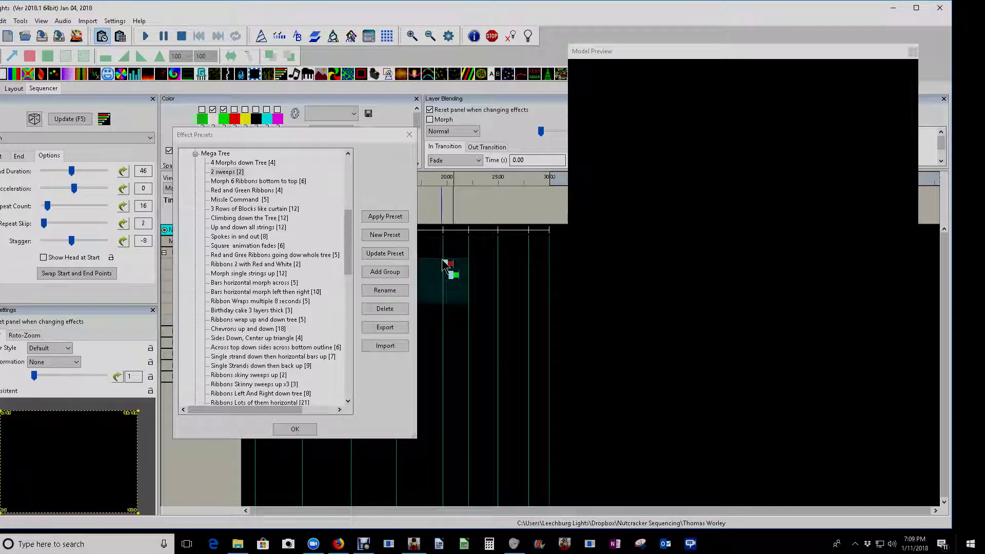
pyautogui.click(454, 263)
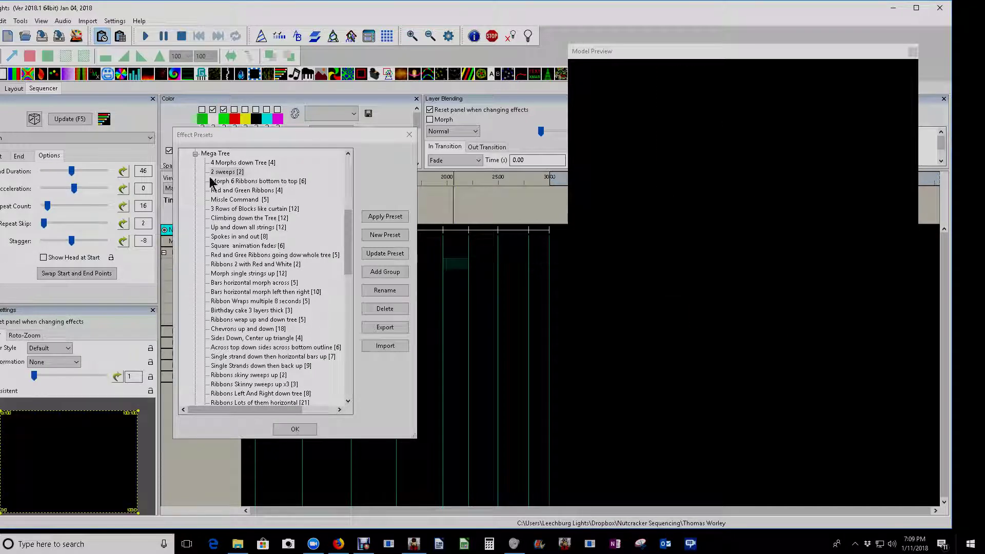
pyautogui.moveTo(210, 174); pyautogui.dragTo(453, 262)
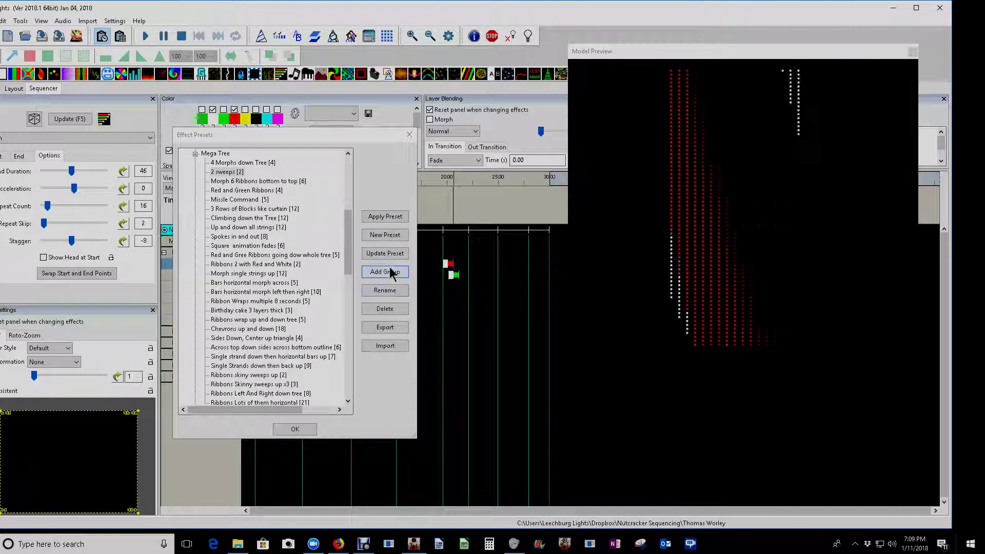
pyautogui.moveTo(462, 303); pyautogui.dragTo(447, 248)
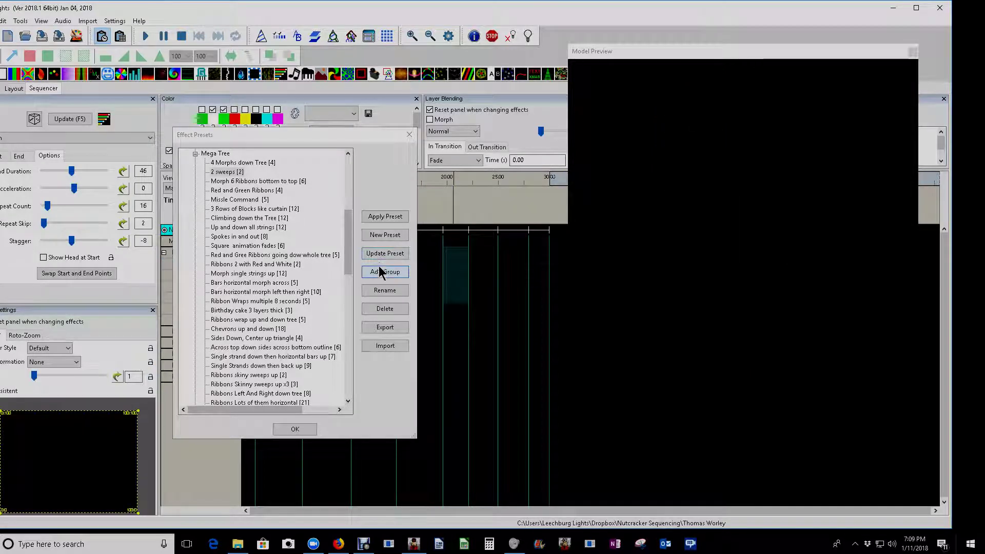
# Collapse the Mega Tree group and examine the groups and ungrouped presets throughout the effect preset list
pyautogui.click(195, 154)
pyautogui.scroll(1, 215, 272)
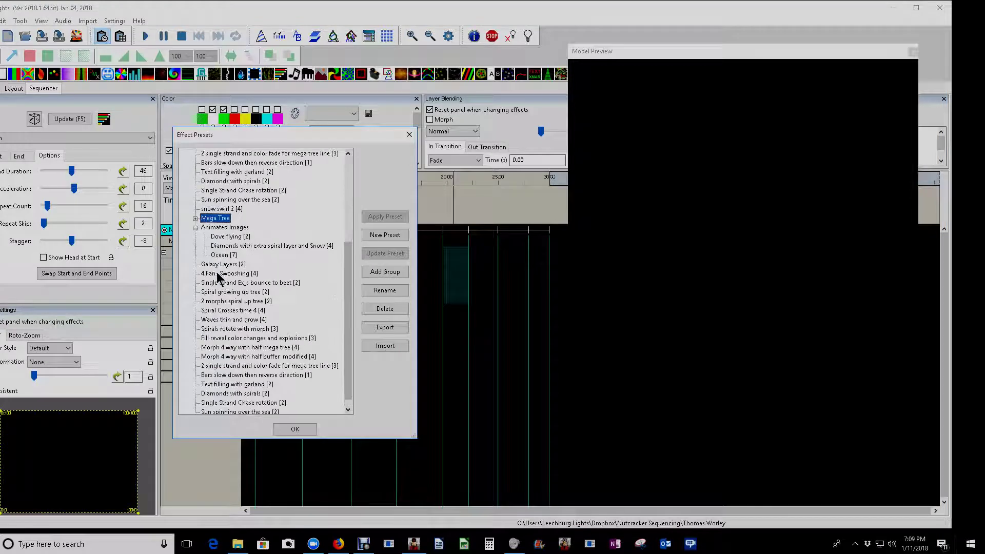
pyautogui.scroll(5, 222, 227)
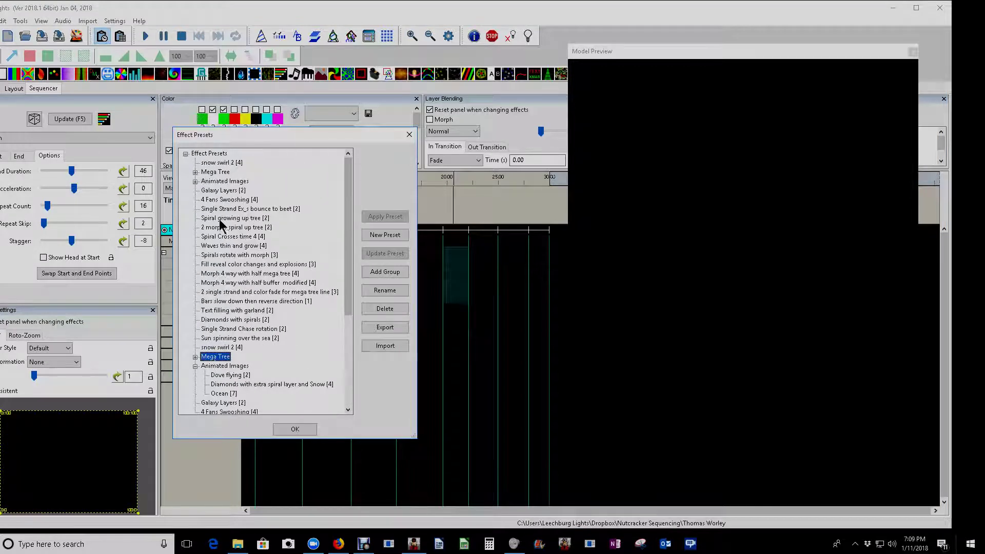
pyautogui.scroll(-3, 229, 312)
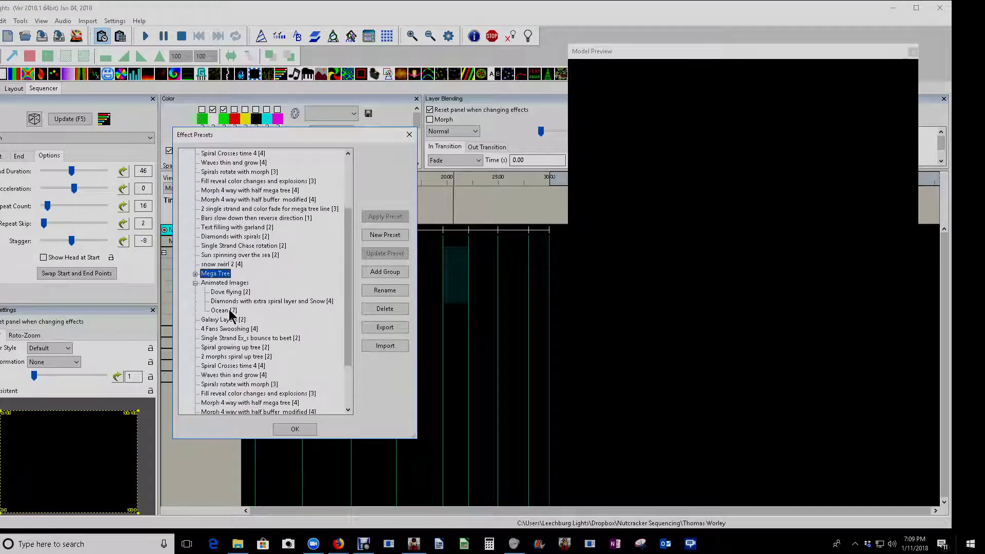
pyautogui.scroll(3, 231, 316)
pyautogui.scroll(-5, 262, 284)
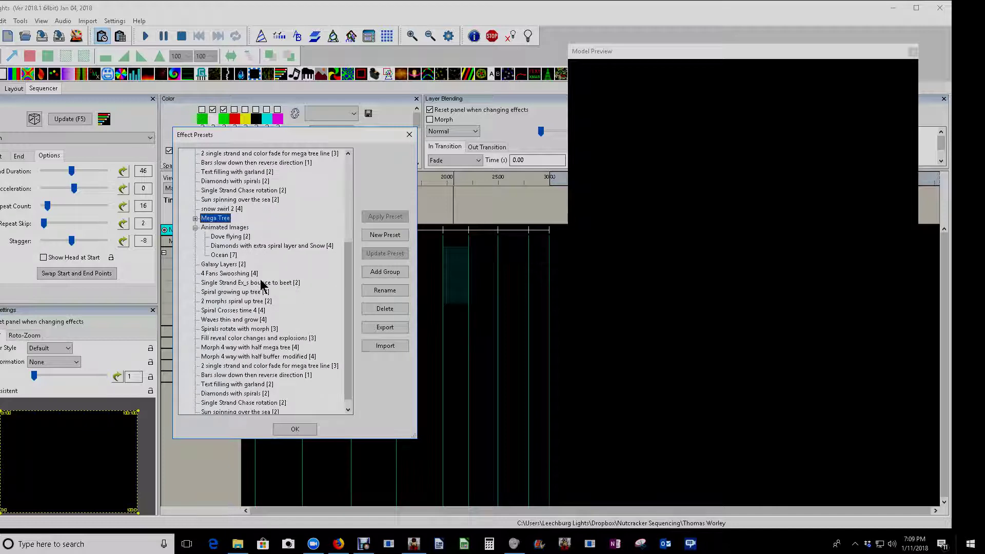
pyautogui.scroll(5, 262, 285)
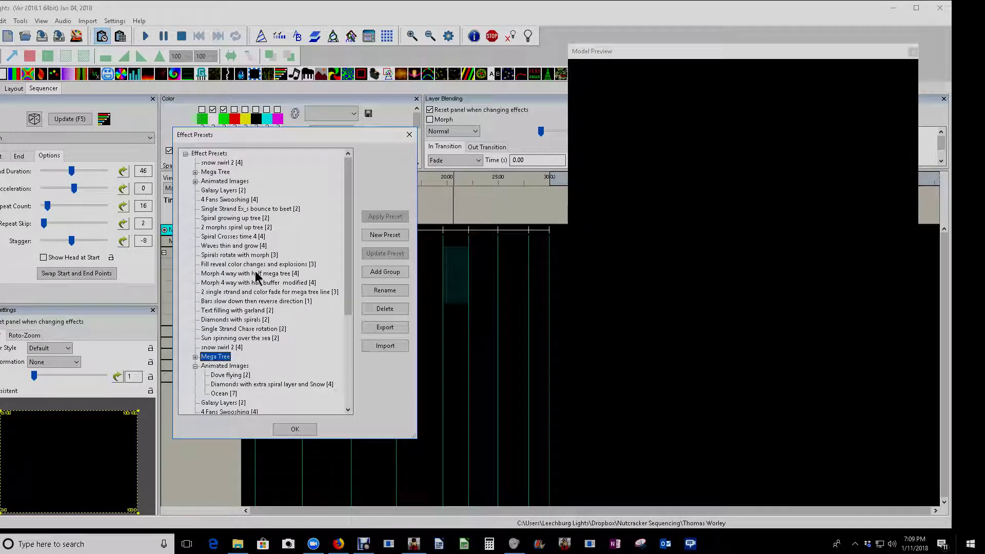
pyautogui.scroll(-5, 289, 388)
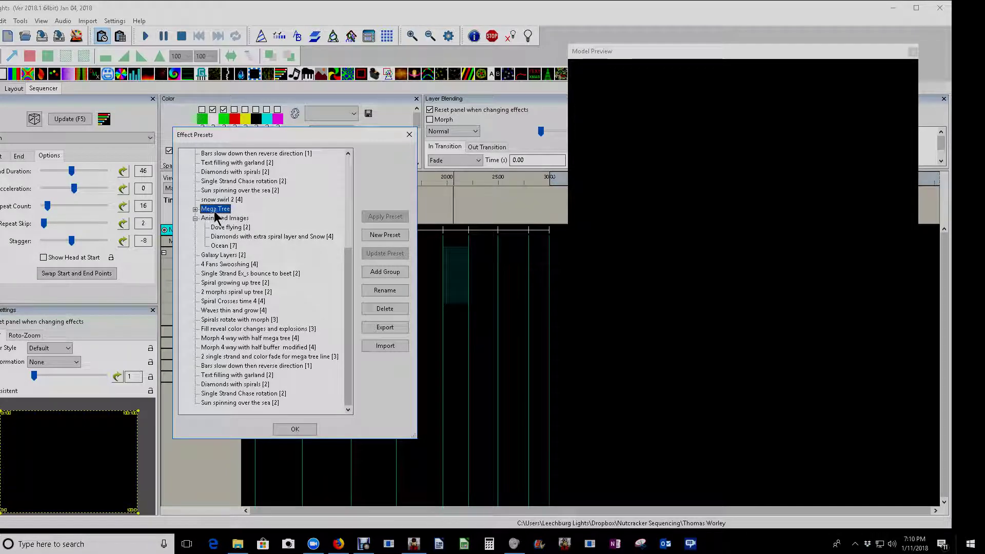
# Add a new preset group named Matrix inside the selected Mega Tree group
pyautogui.click(379, 275)
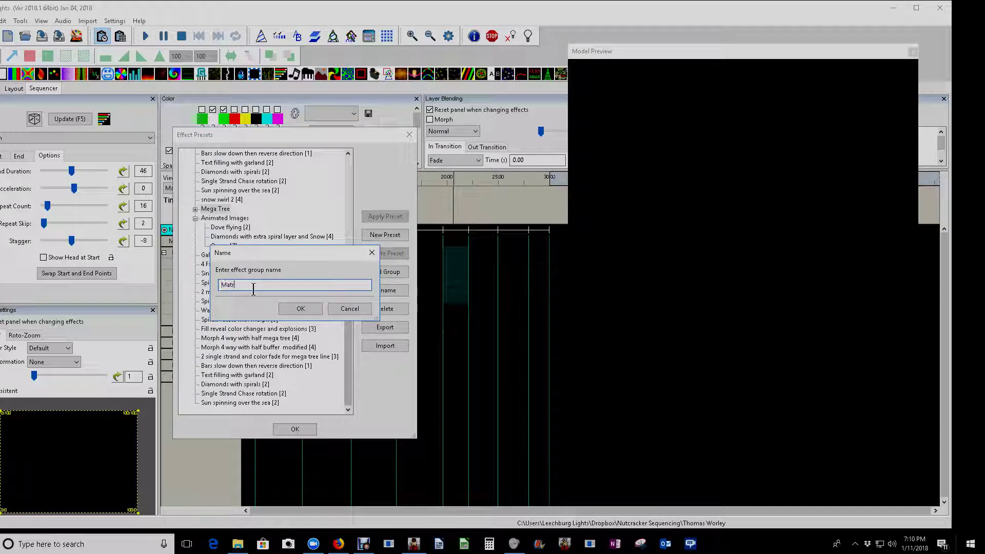
pyautogui.write('Matrix')
pyautogui.press('Return')
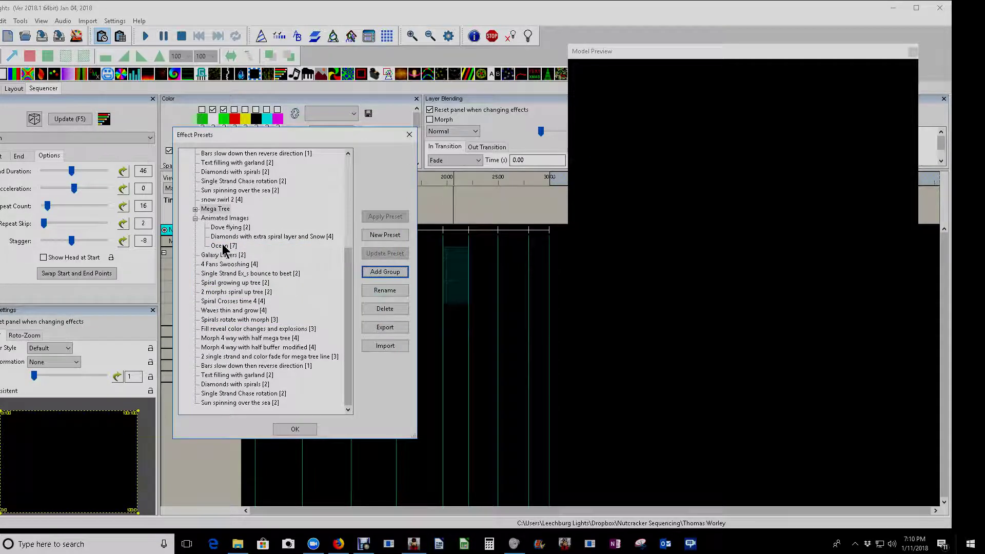
# Expand the Mega Tree group and locate the new Matrix group among its presets
pyautogui.scroll(5, 218, 282)
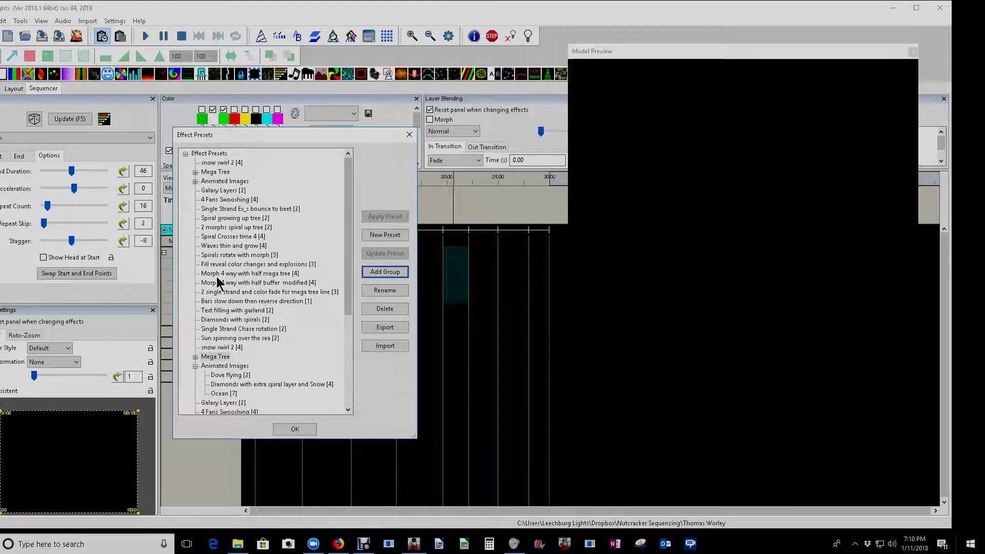
pyautogui.scroll(-5, 267, 336)
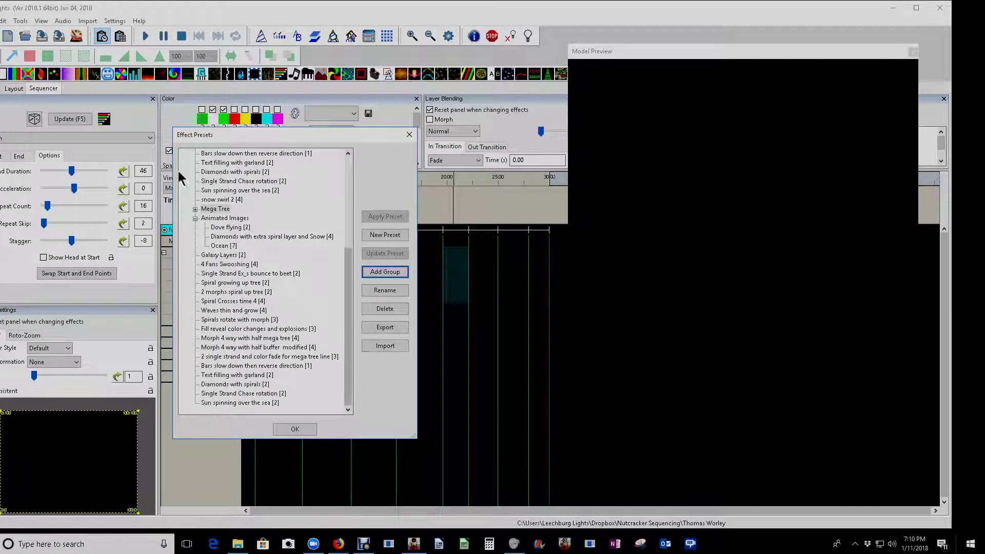
pyautogui.click(195, 209)
pyautogui.scroll(-15, 235, 174)
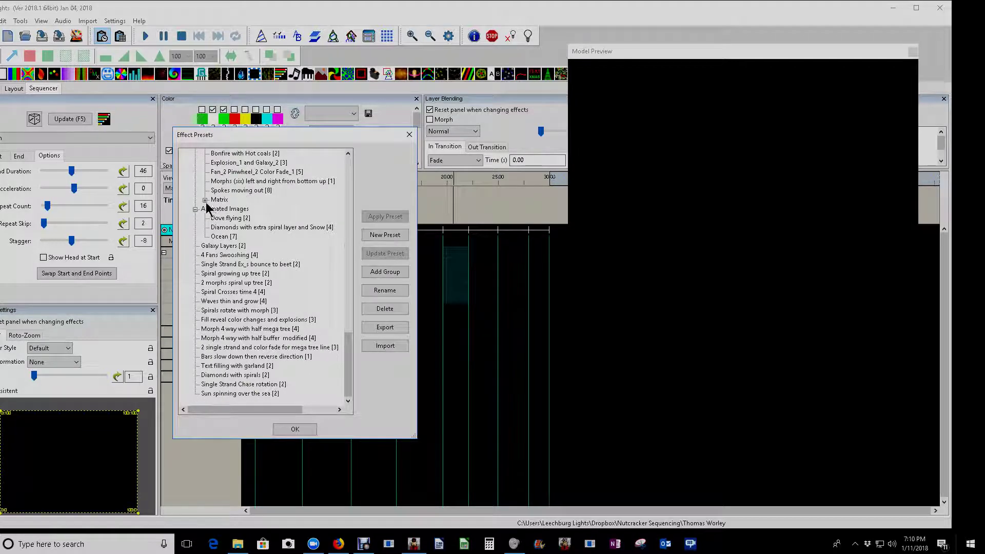
pyautogui.scroll(20, 205, 203)
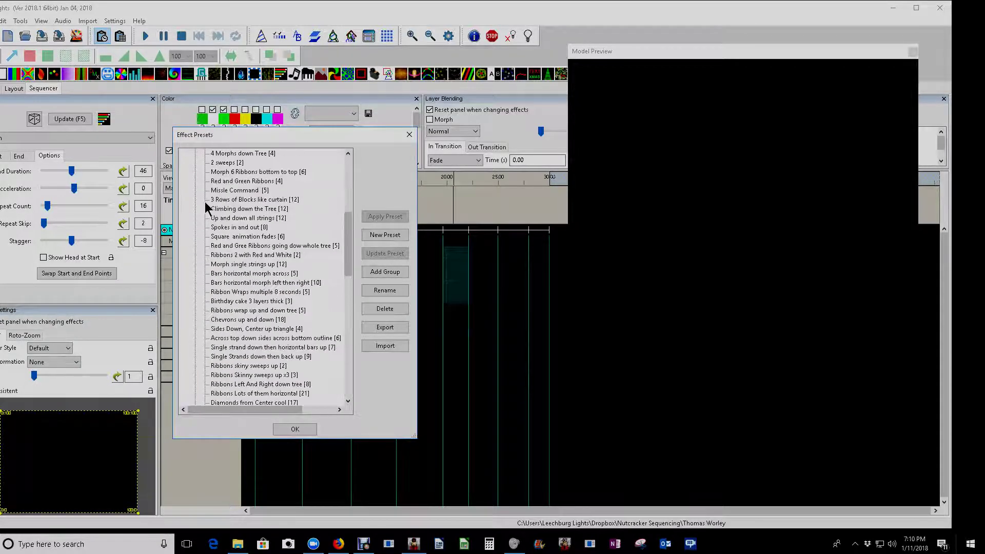
pyautogui.scroll(-3, 195, 277)
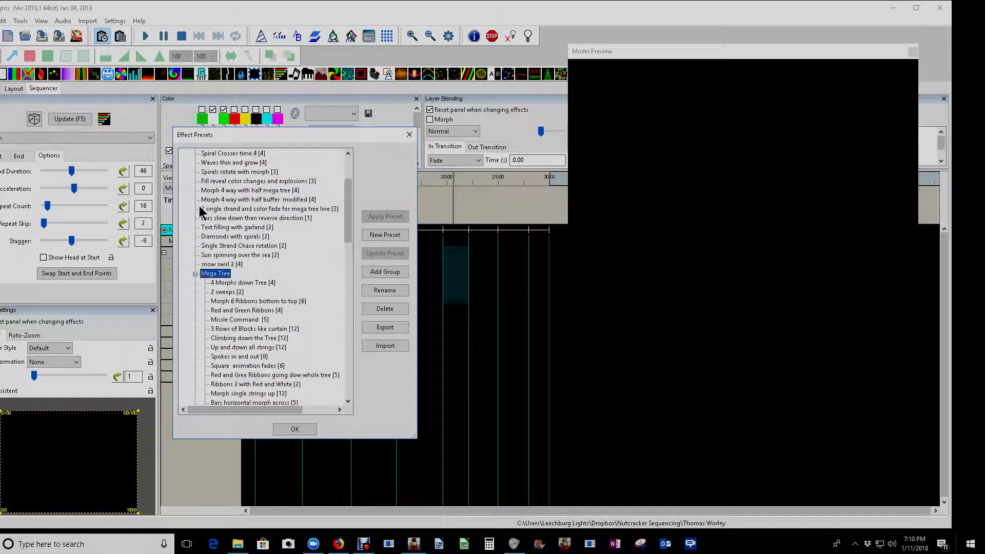
# Collapse the Mega Tree group and add a separate Matrix preset group outside it, with the last ungrouped preset, Sun spinning over the sea, selected
pyautogui.click(195, 273)
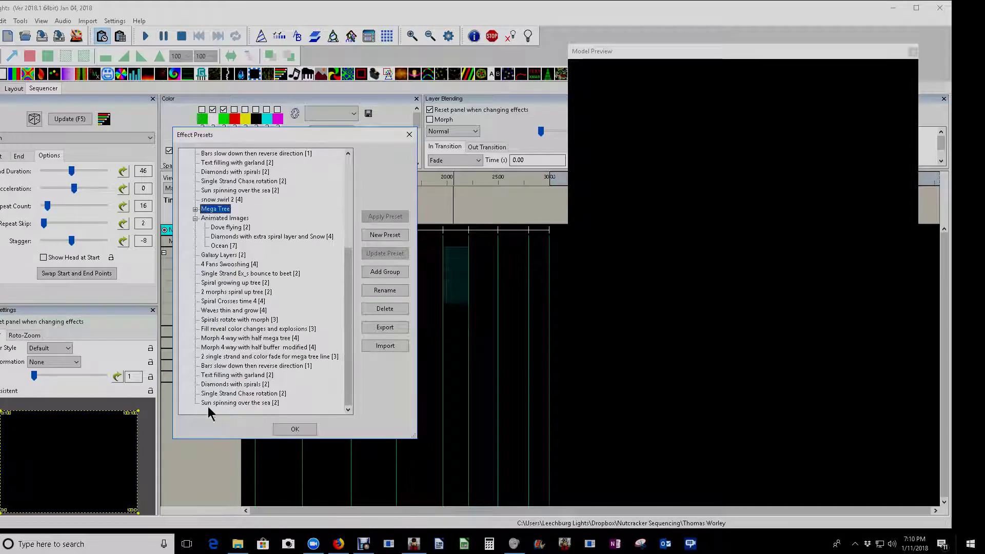
pyautogui.click(204, 397)
pyautogui.click(206, 401)
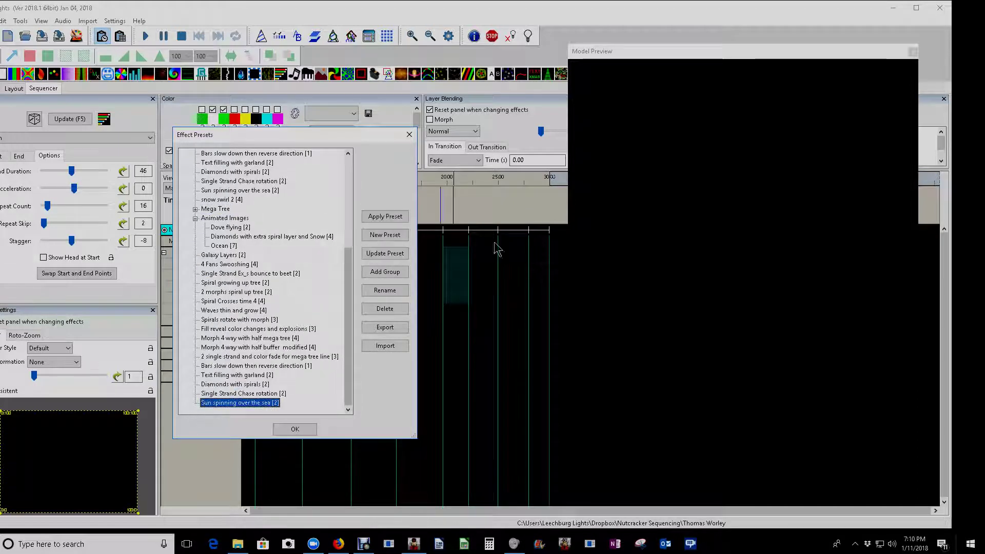
pyautogui.click(378, 275)
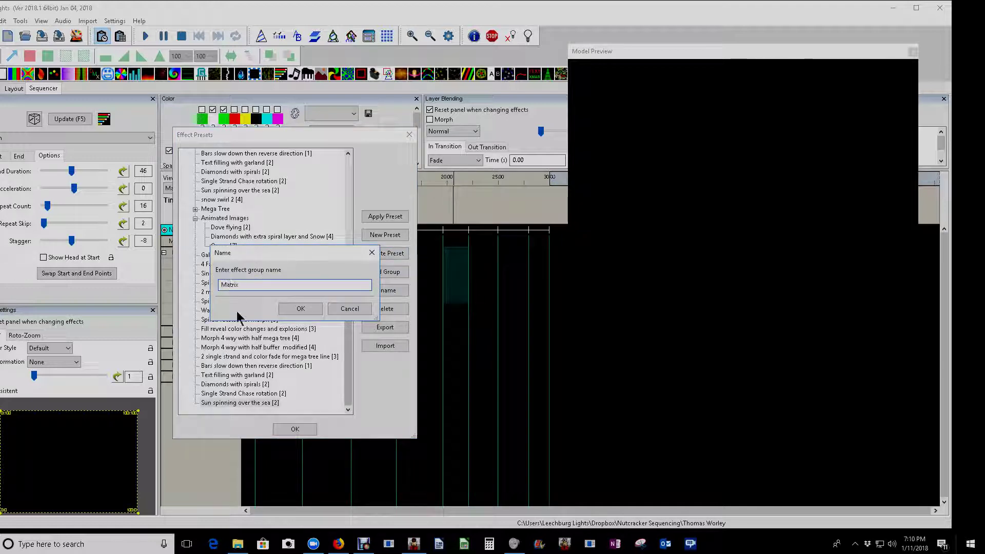
pyautogui.click(301, 308)
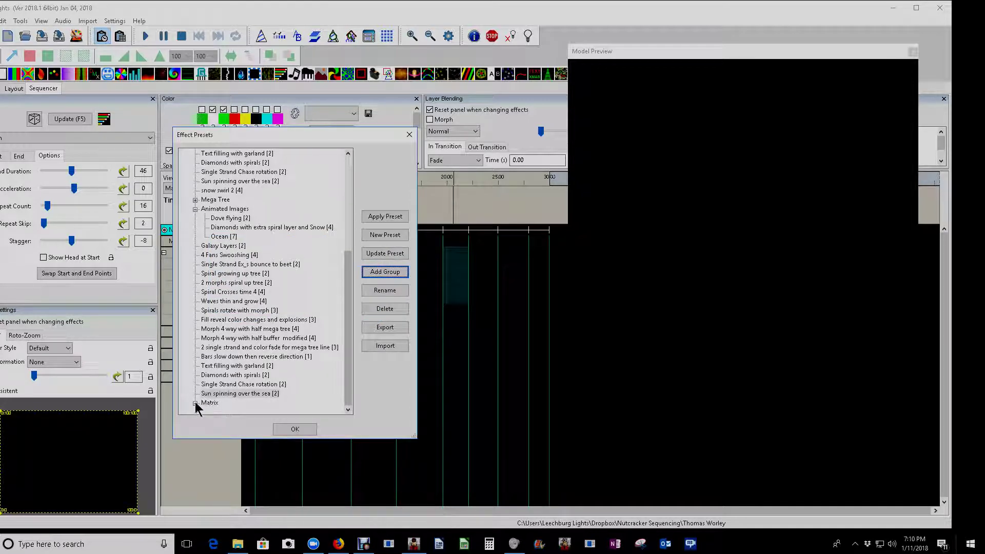
pyautogui.click(206, 394)
pyautogui.click(280, 322)
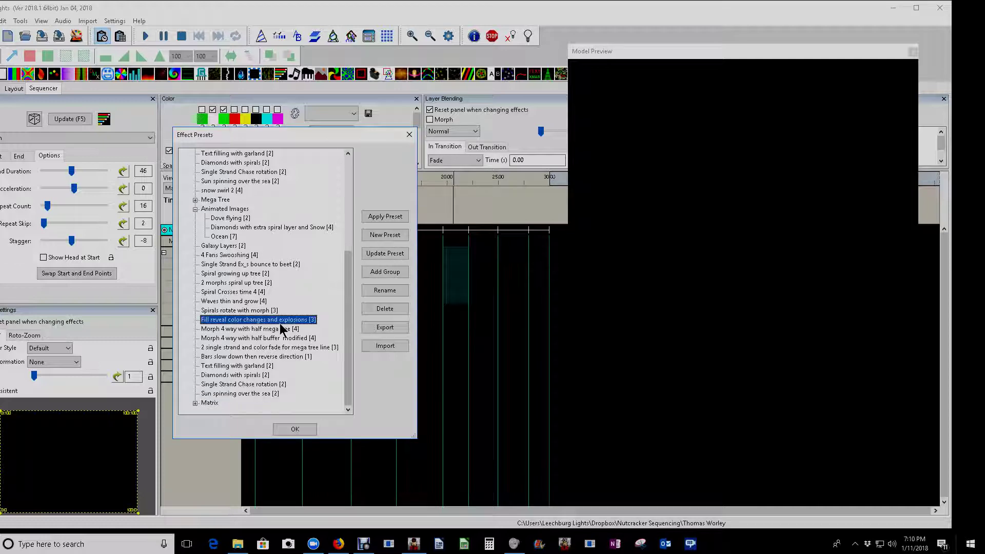
pyautogui.click(470, 284)
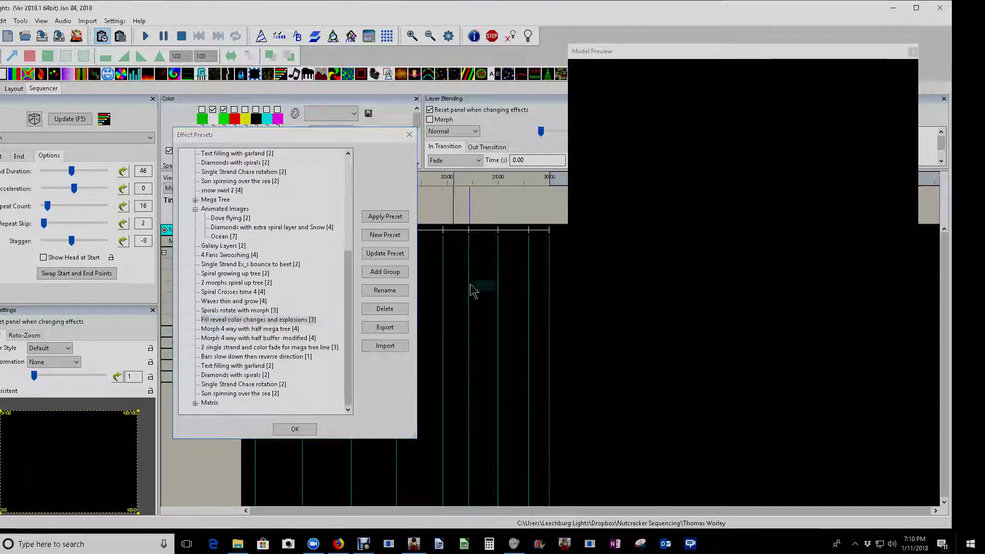
# Open the rename prompt for the Ocean and Spiral growing up tree presets, cancelling without entering a new name
pyautogui.click(226, 238)
pyautogui.click(456, 254)
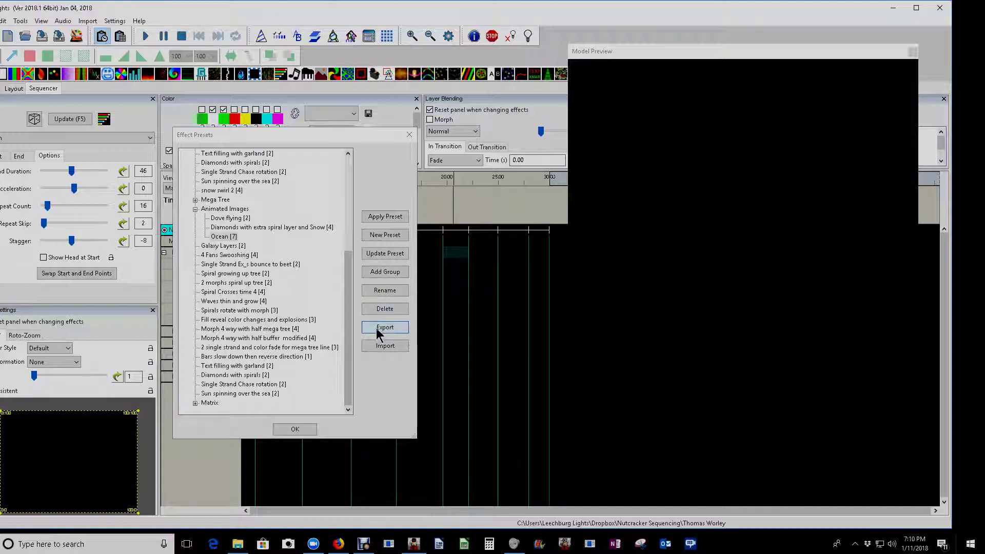
pyautogui.click(374, 291)
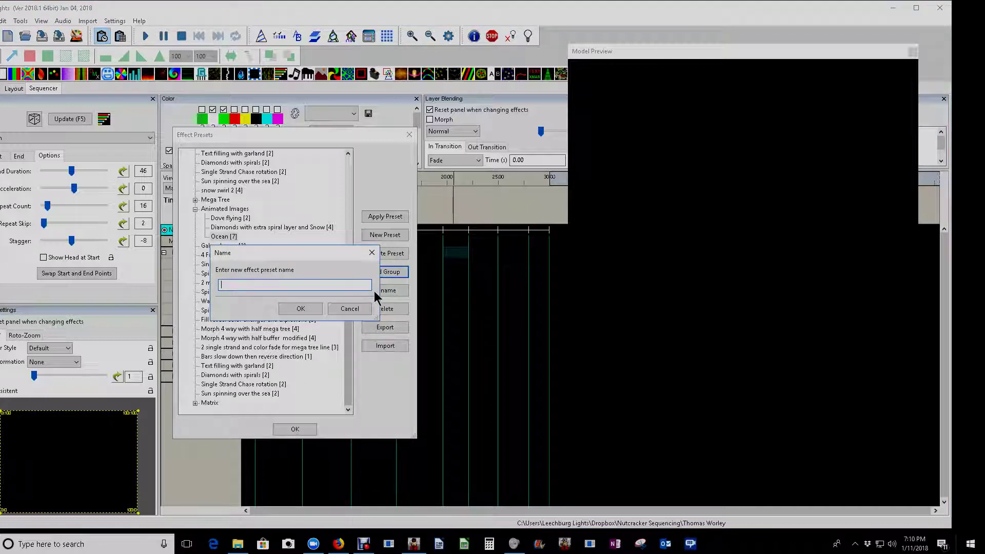
pyautogui.click(371, 253)
pyautogui.click(253, 273)
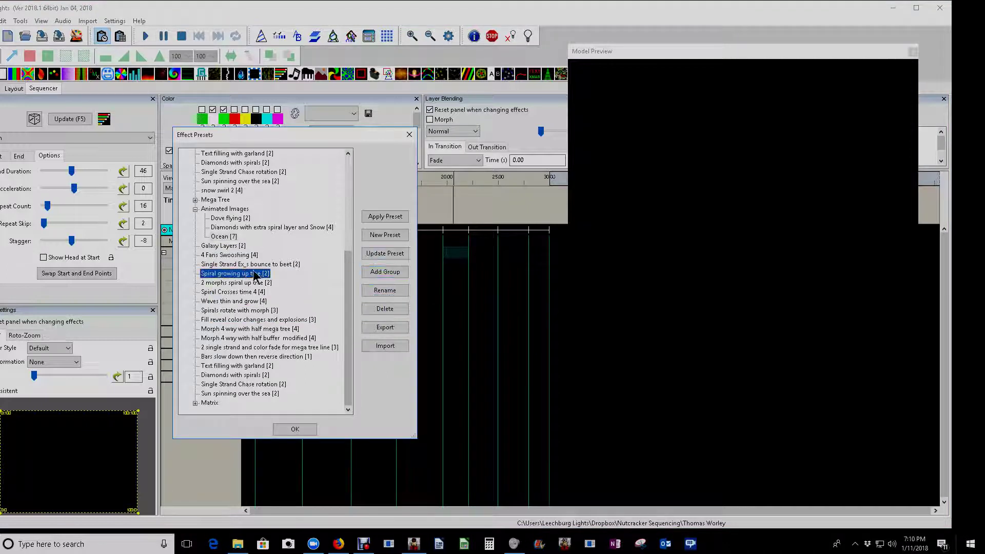
pyautogui.click(377, 290)
pyautogui.click(373, 254)
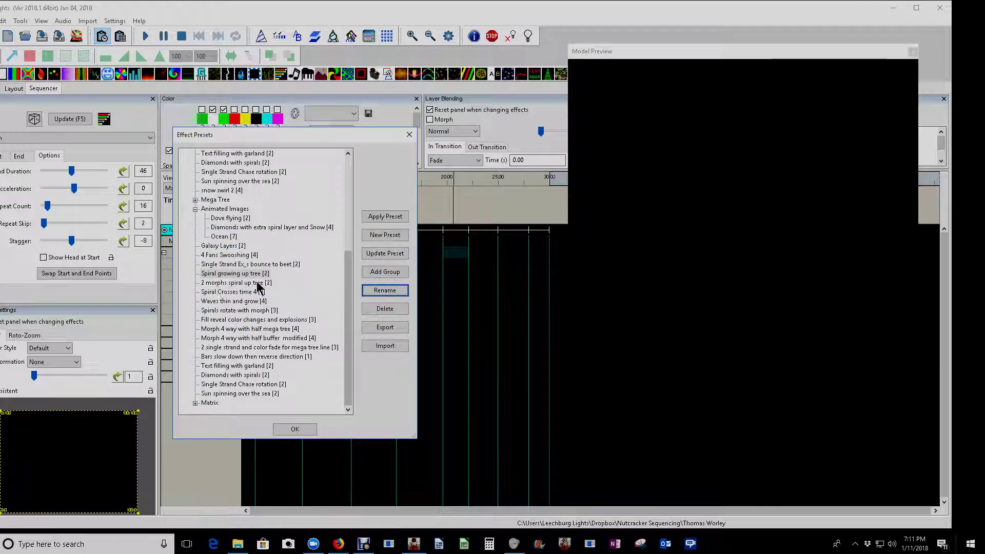
pyautogui.scroll(2, 250, 271)
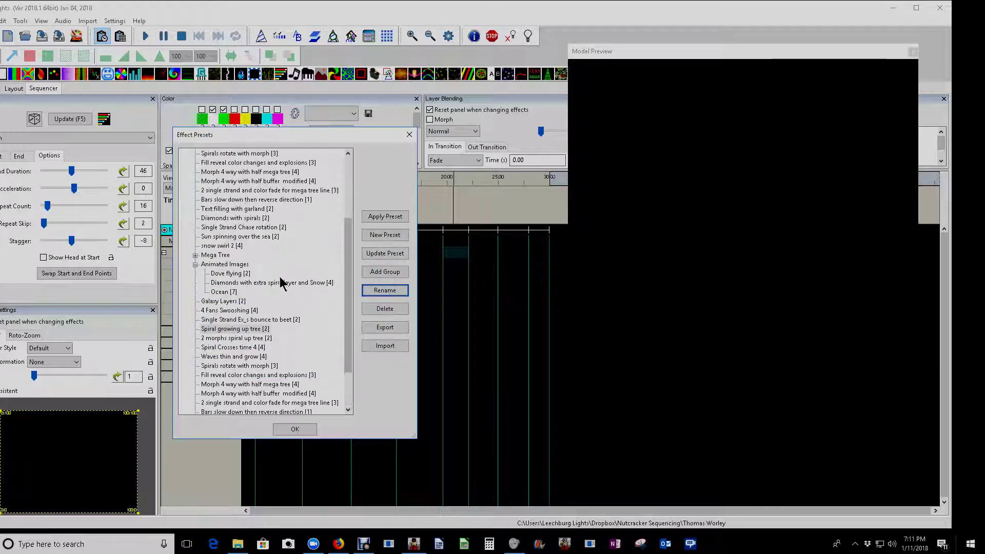
pyautogui.scroll(-2, 282, 285)
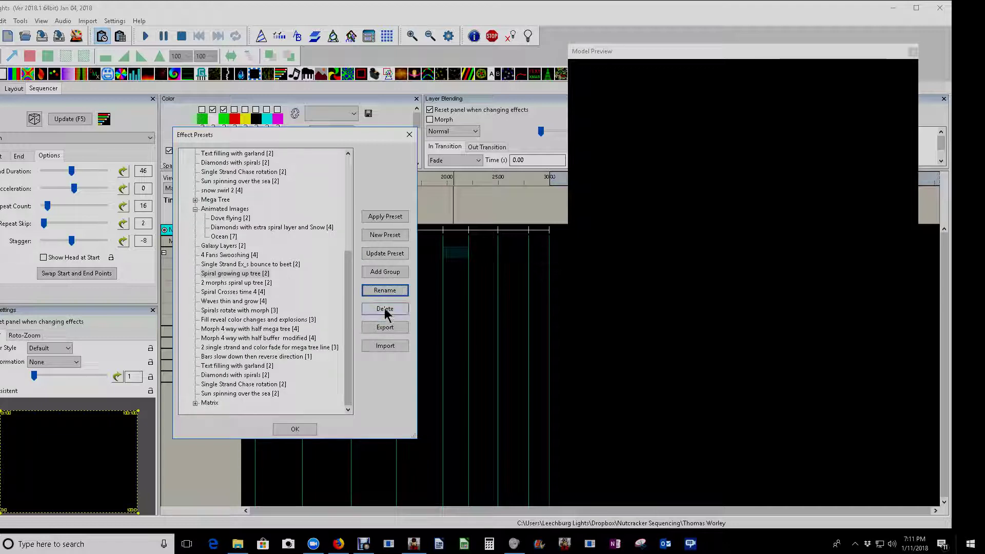
pyautogui.click(255, 310)
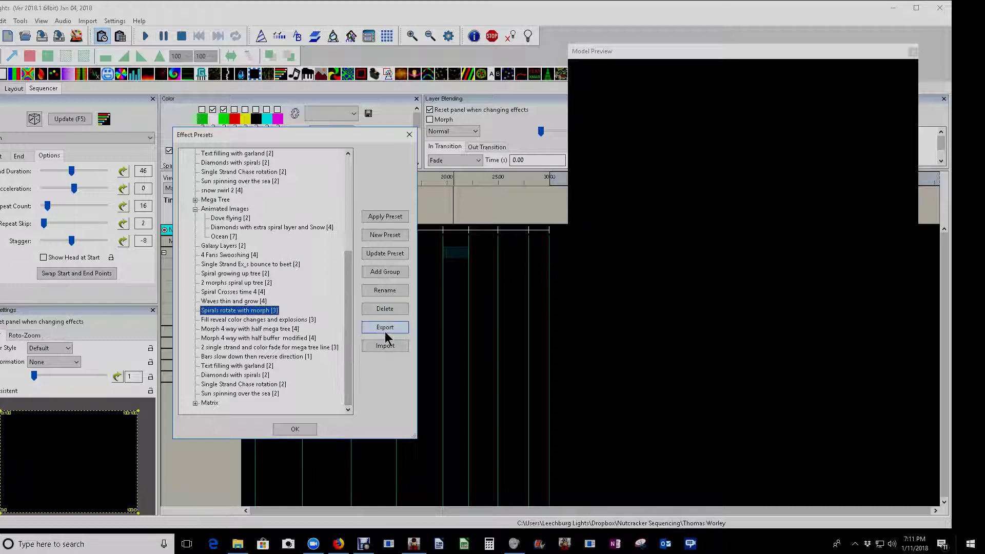
pyautogui.click(461, 264)
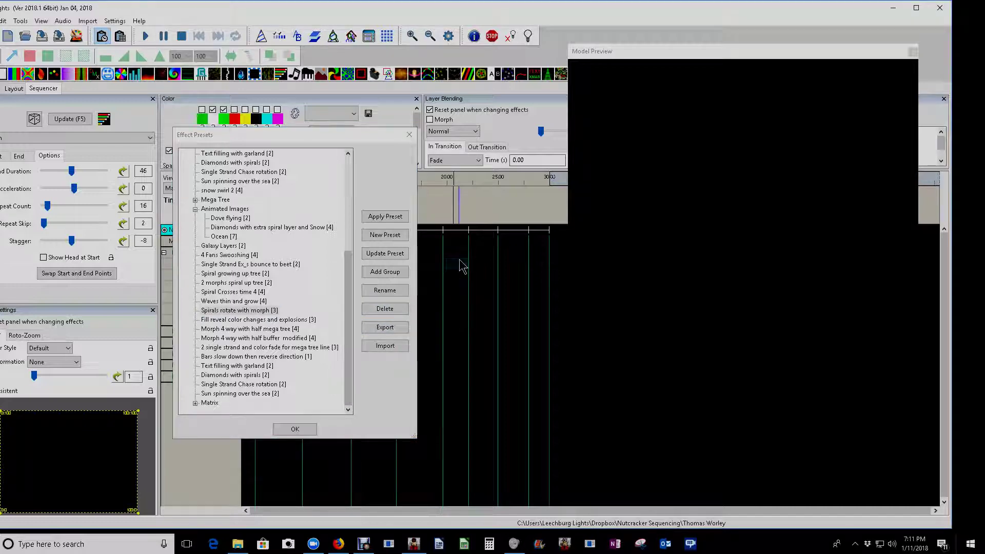
# Export the Ocean preset from the Animated Images group to the Nutcracker folder as a preset file named Ocean
pyautogui.moveTo(331, 135); pyautogui.dragTo(168, 103)
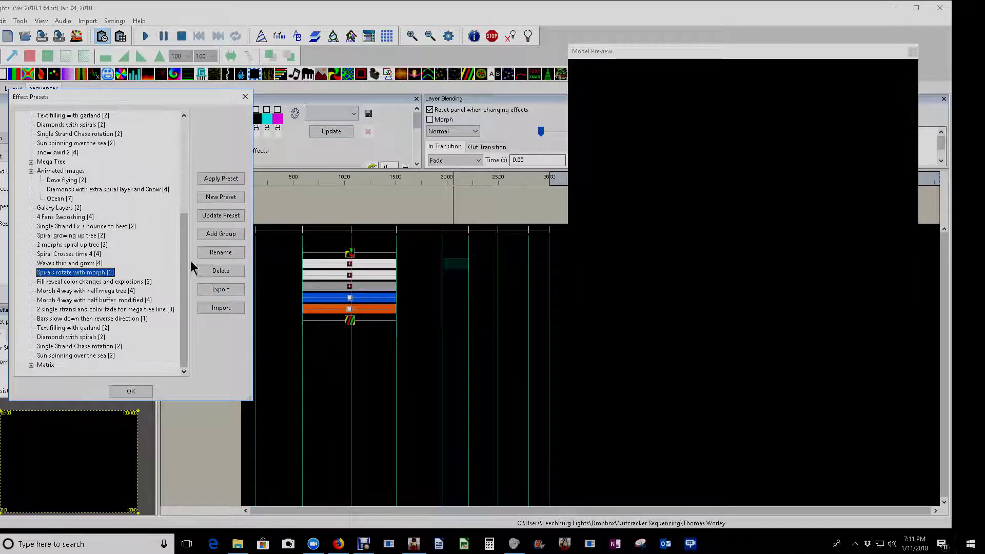
pyautogui.click(56, 199)
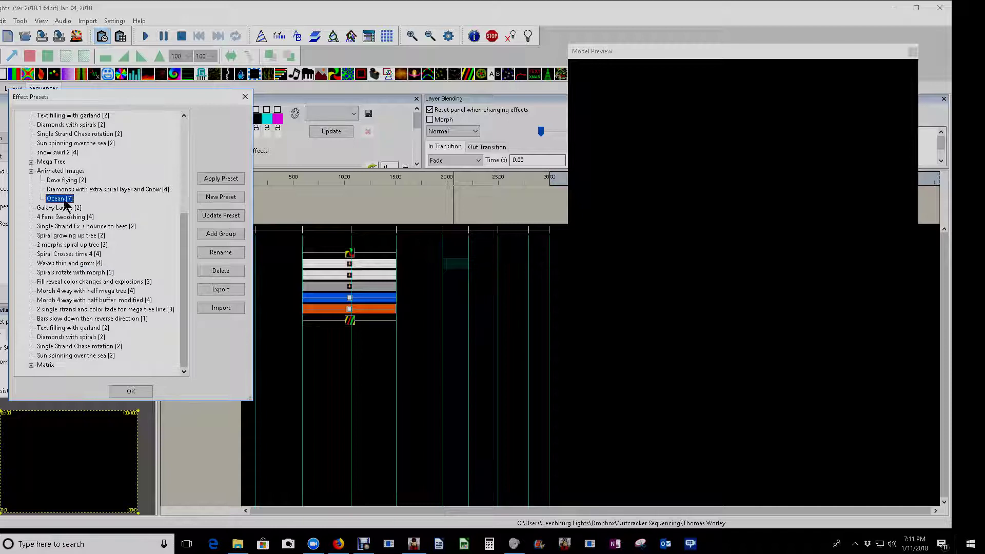
pyautogui.click(221, 289)
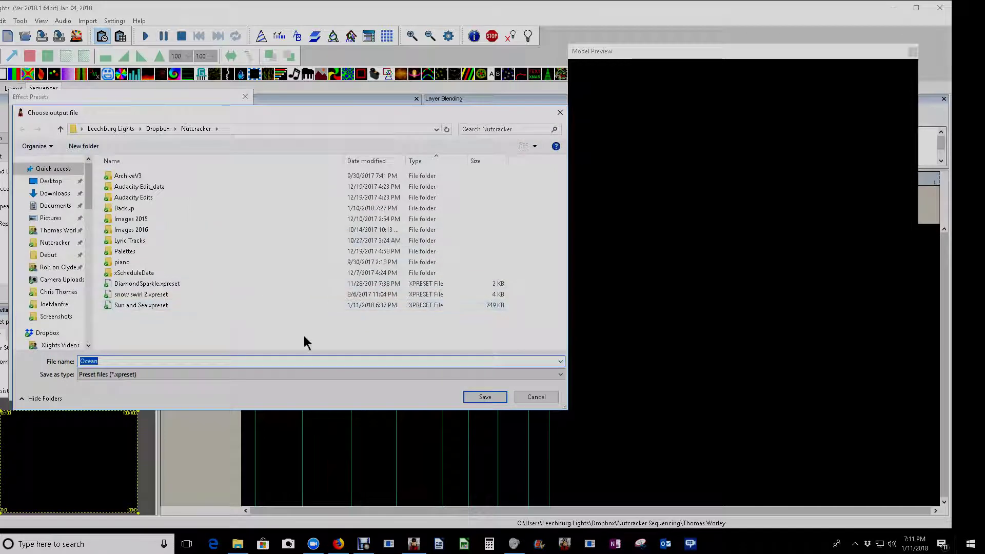
pyautogui.click(108, 361)
pyautogui.click(485, 397)
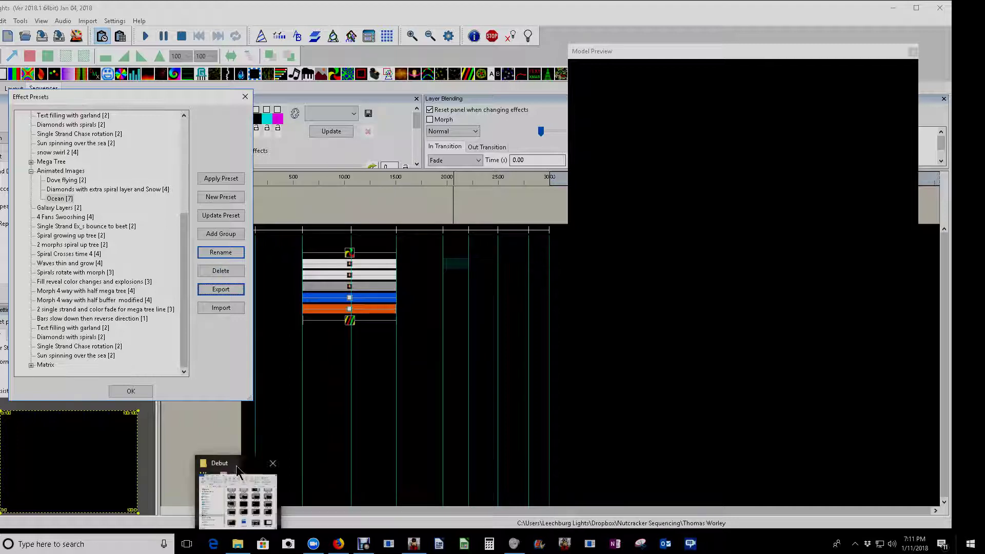
# Switch to File Explorer, locate the exported Ocean.xpreset in the Nutcracker folder, and return to xLights
pyautogui.click(237, 469)
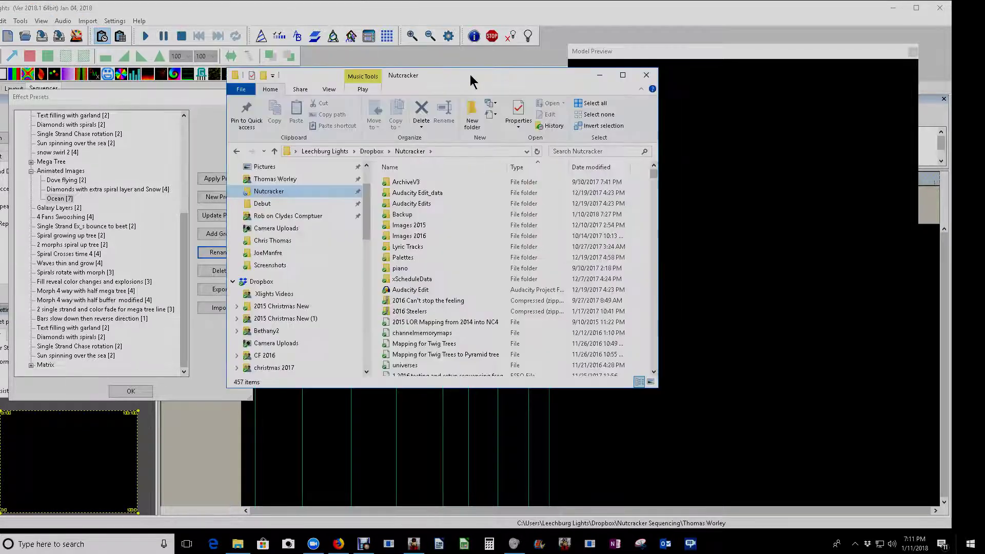
pyautogui.scroll(-20, 554, 271)
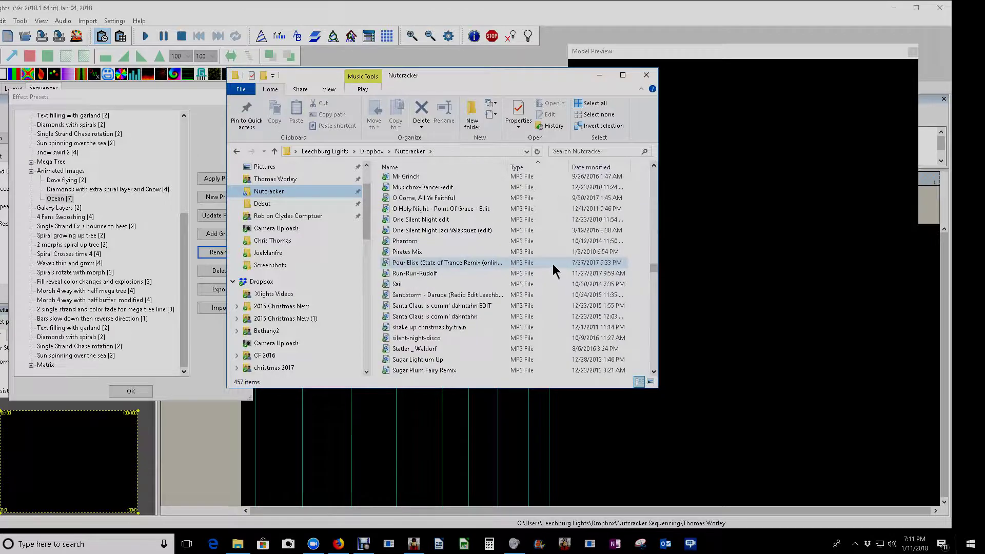
pyautogui.scroll(-20, 555, 271)
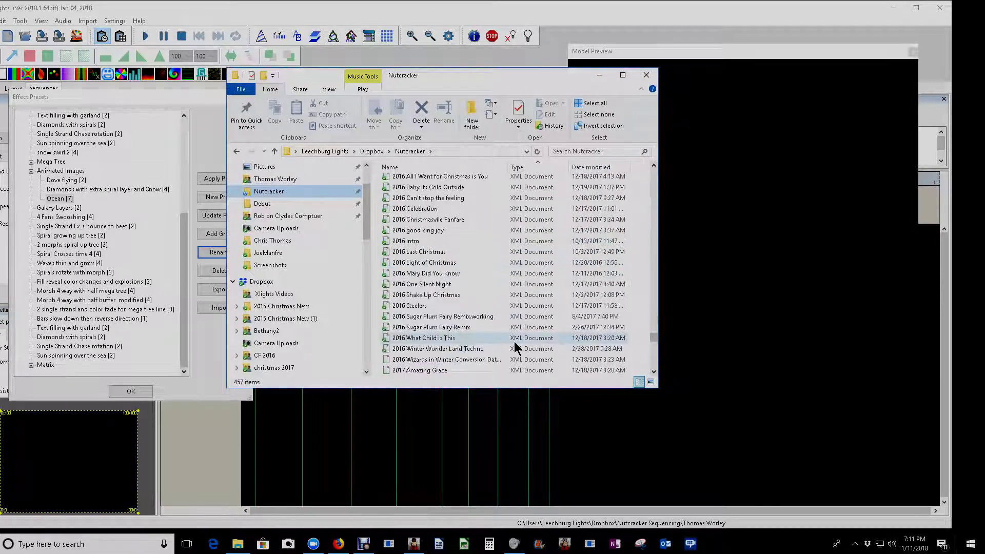
pyautogui.scroll(-6, 514, 341)
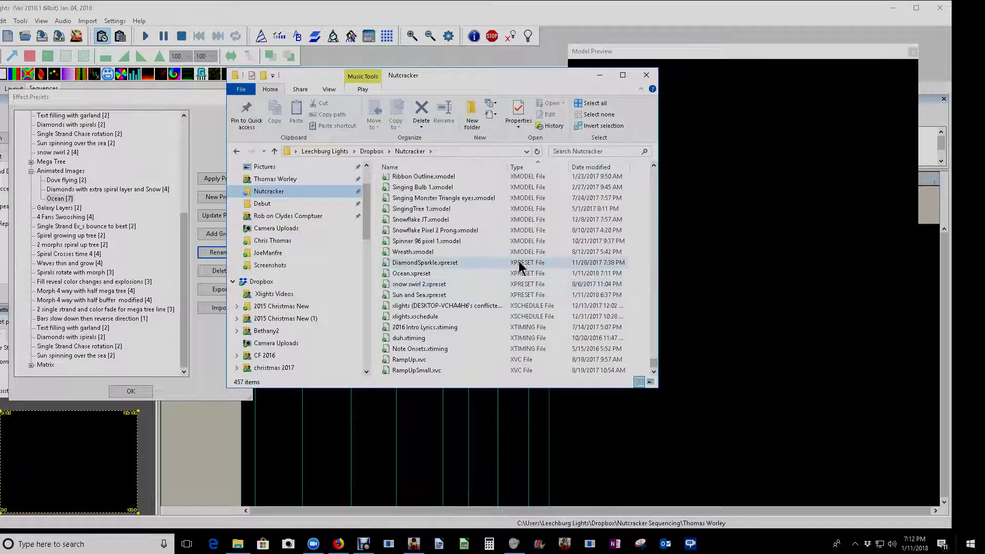
pyautogui.click(407, 276)
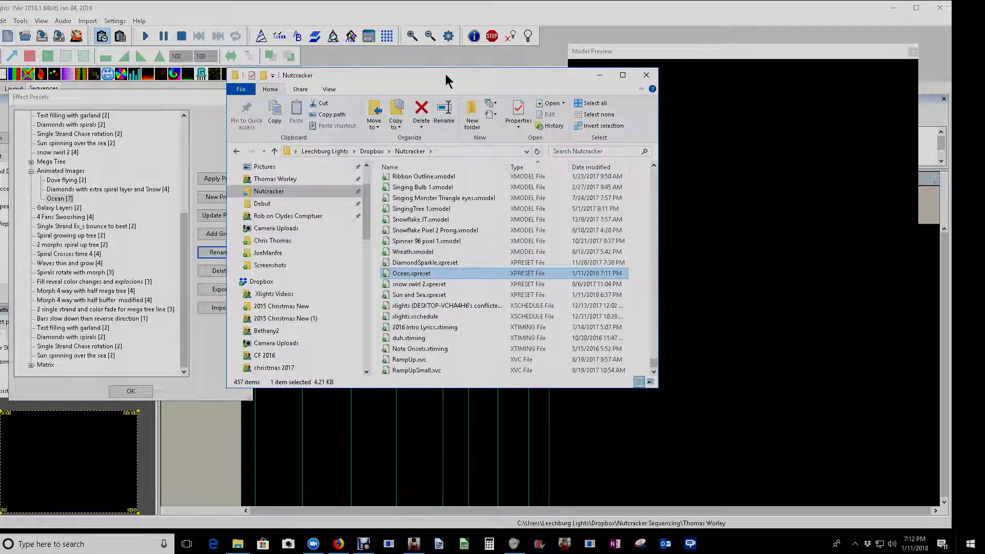
pyautogui.moveTo(445, 81); pyautogui.dragTo(0, 21)
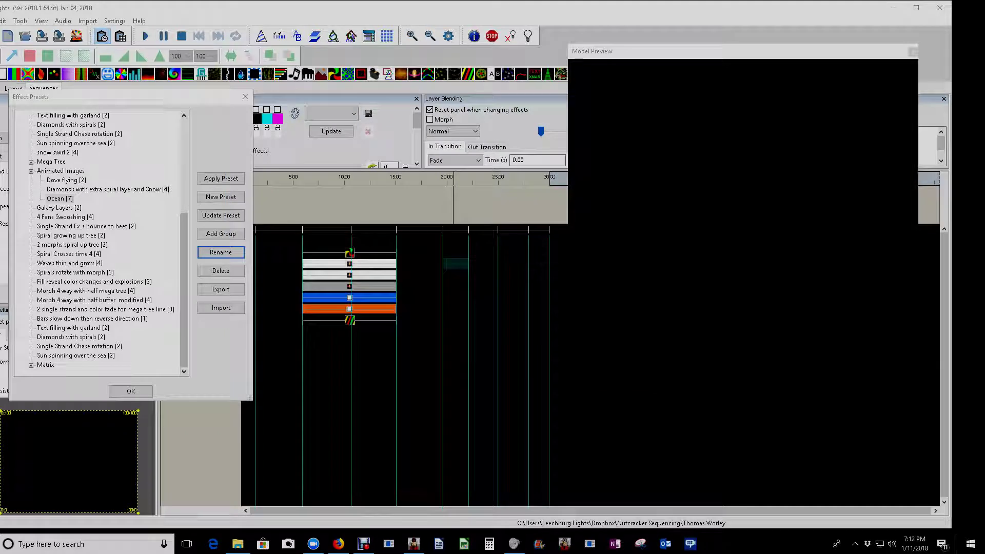
# Import Ocean.xpreset from the Nutcracker folder into the Animated Images preset group
pyautogui.click(226, 310)
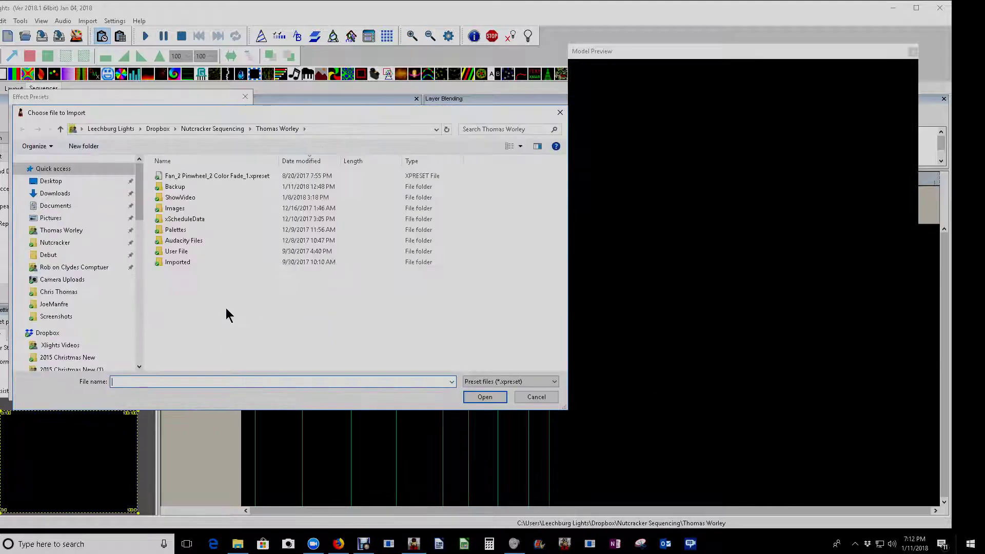
pyautogui.click(54, 242)
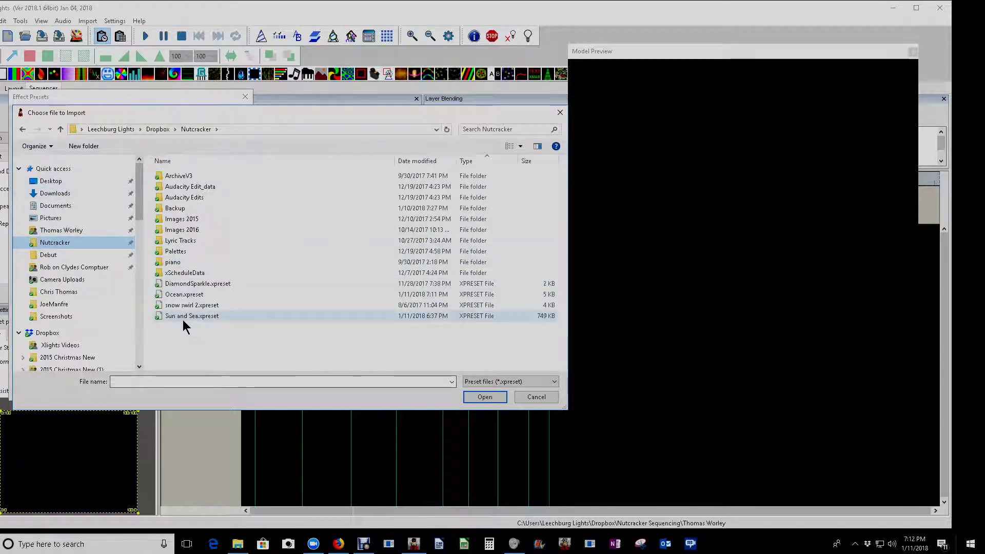
pyautogui.click(175, 296)
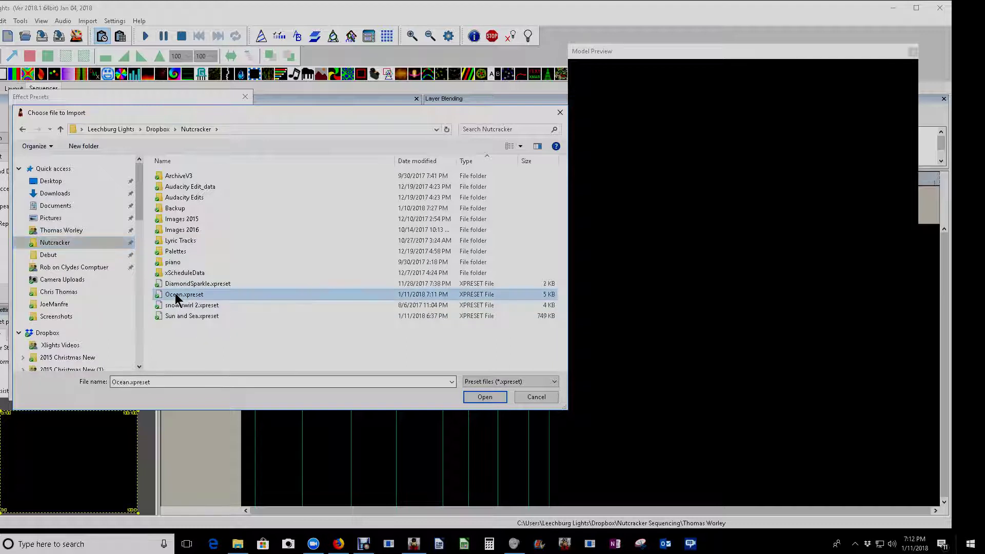
pyautogui.click(484, 397)
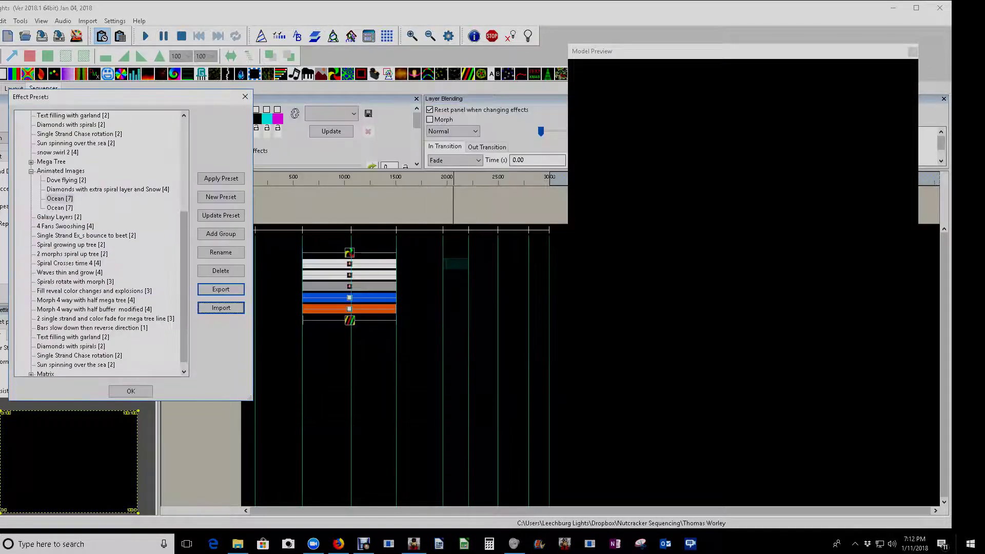
pyautogui.click(60, 208)
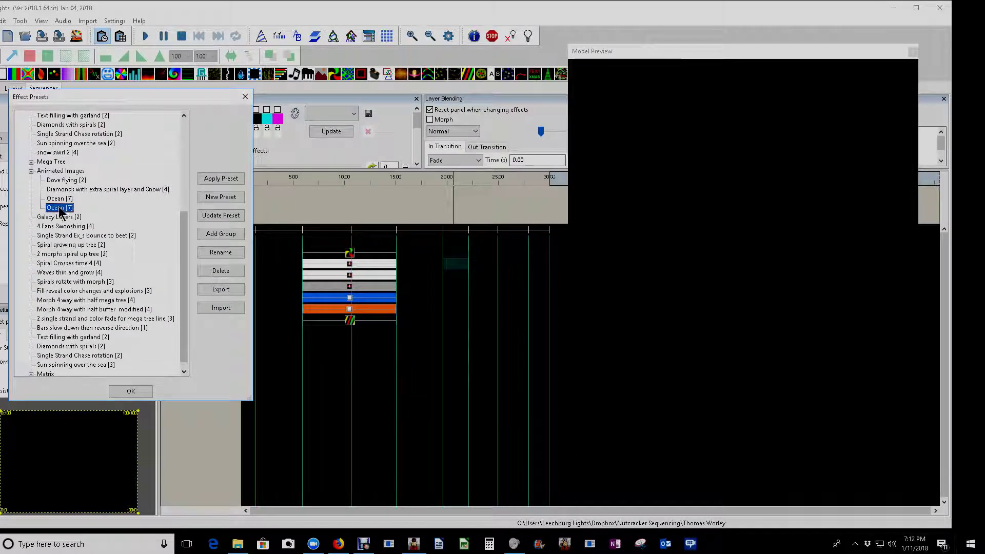
pyautogui.click(88, 346)
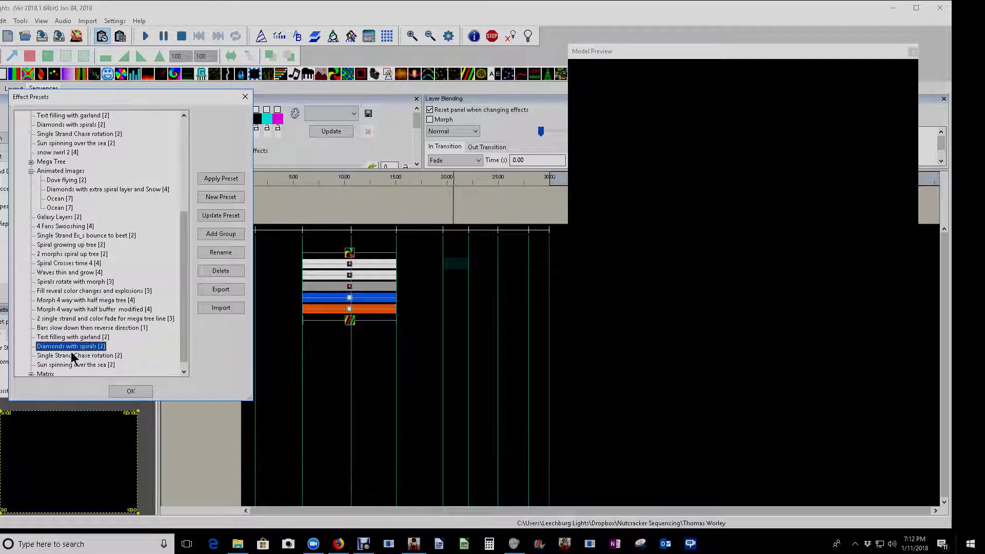
pyautogui.click(61, 208)
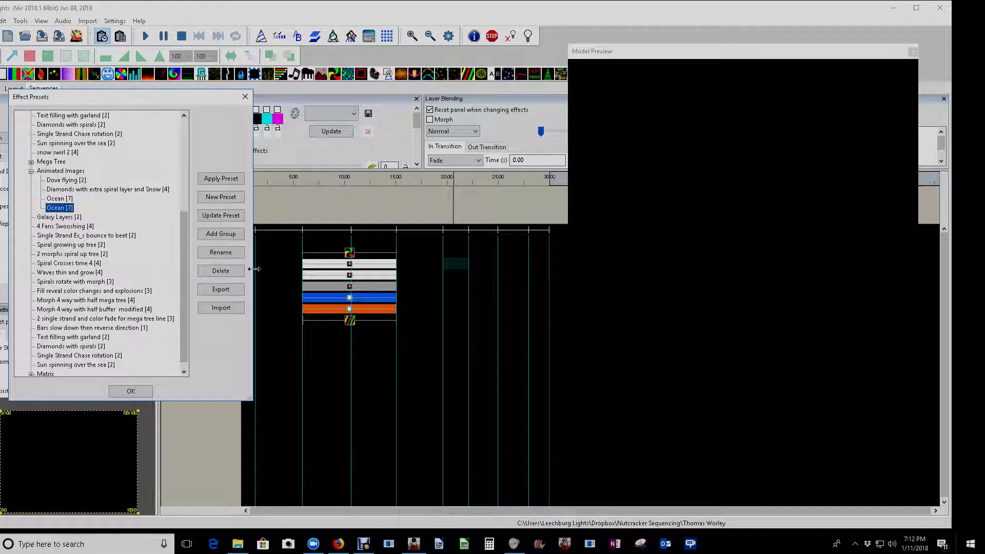
pyautogui.click(62, 199)
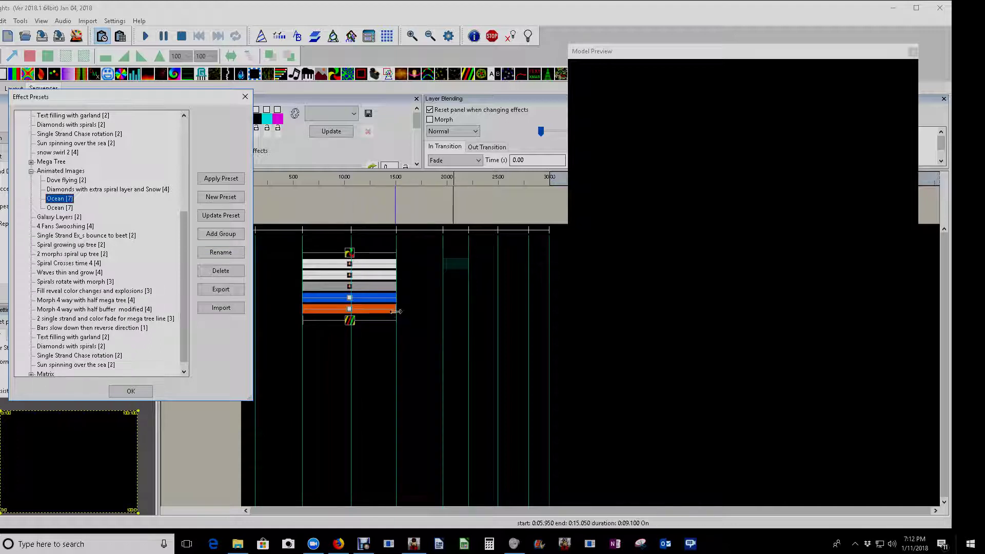
# Preview the lowest-layer effect of the seven-layer stack on the timeline and move the Effect Presets window clear of the model names
pyautogui.click(420, 317)
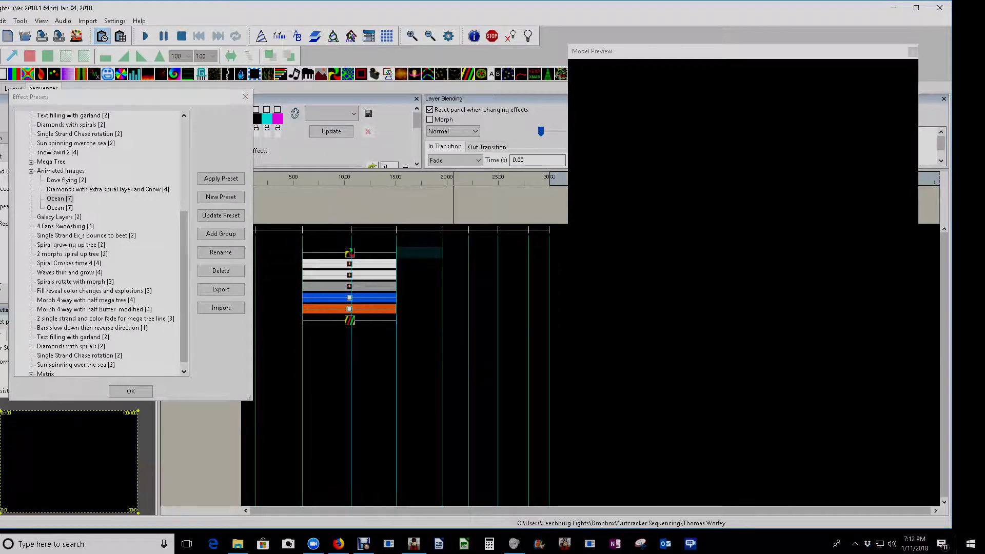
pyautogui.click(348, 322)
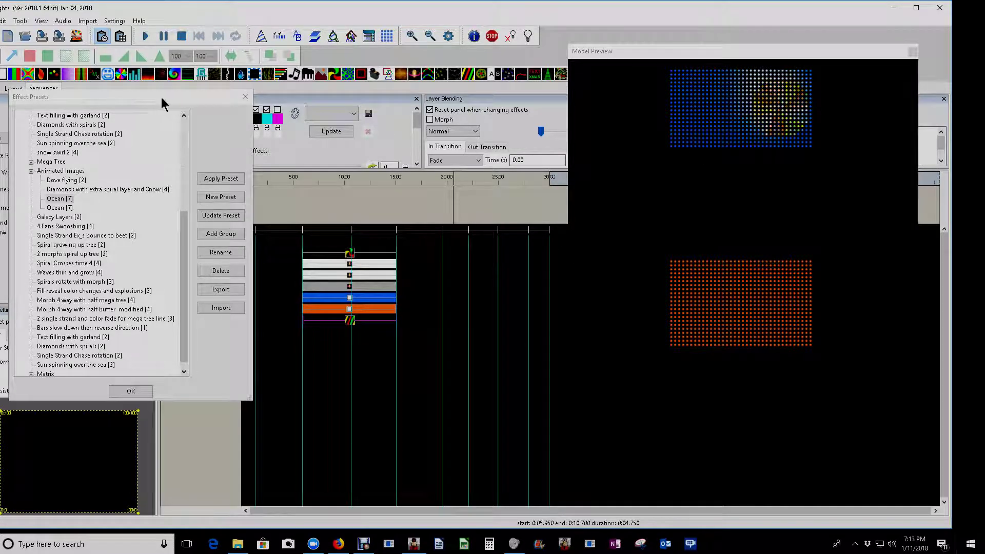
pyautogui.moveTo(161, 97); pyautogui.dragTo(201, 40)
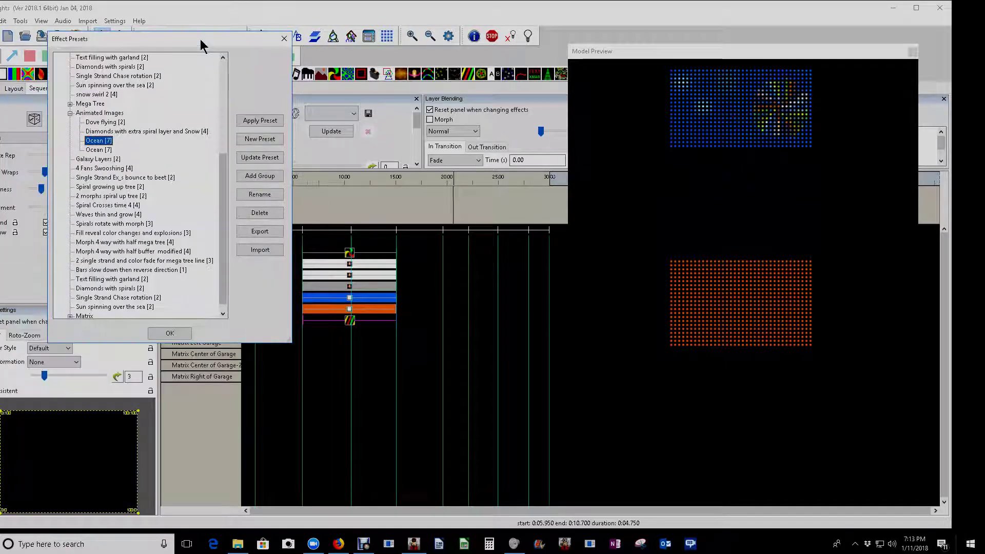